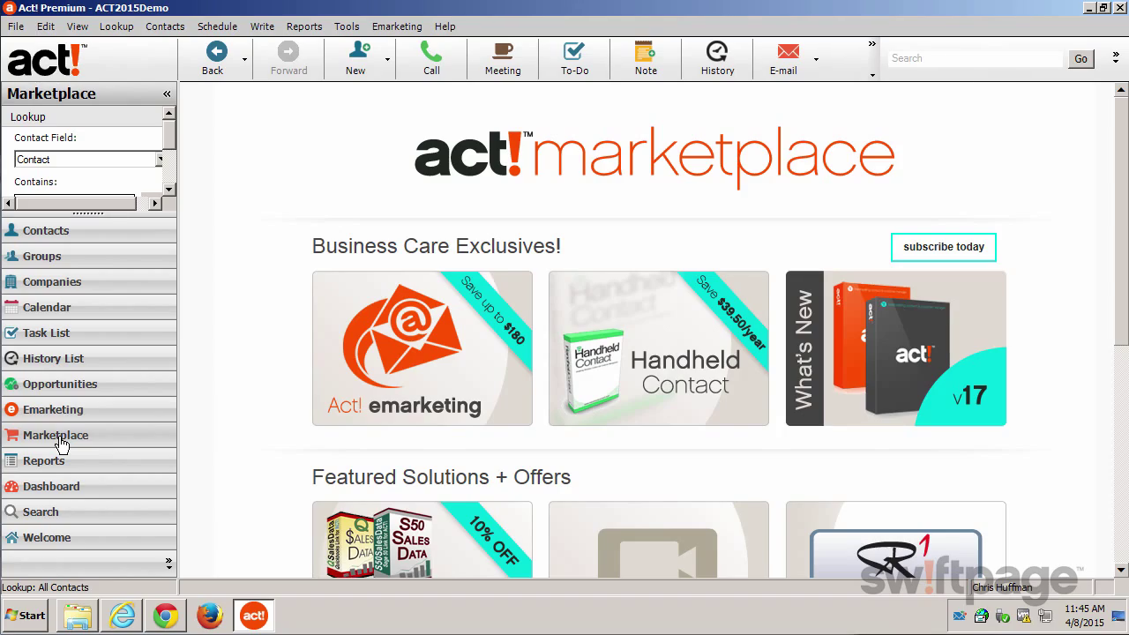
- Show the contact list and open the New Contact Welcome template among the managed smart tasks
left_click(45, 230)
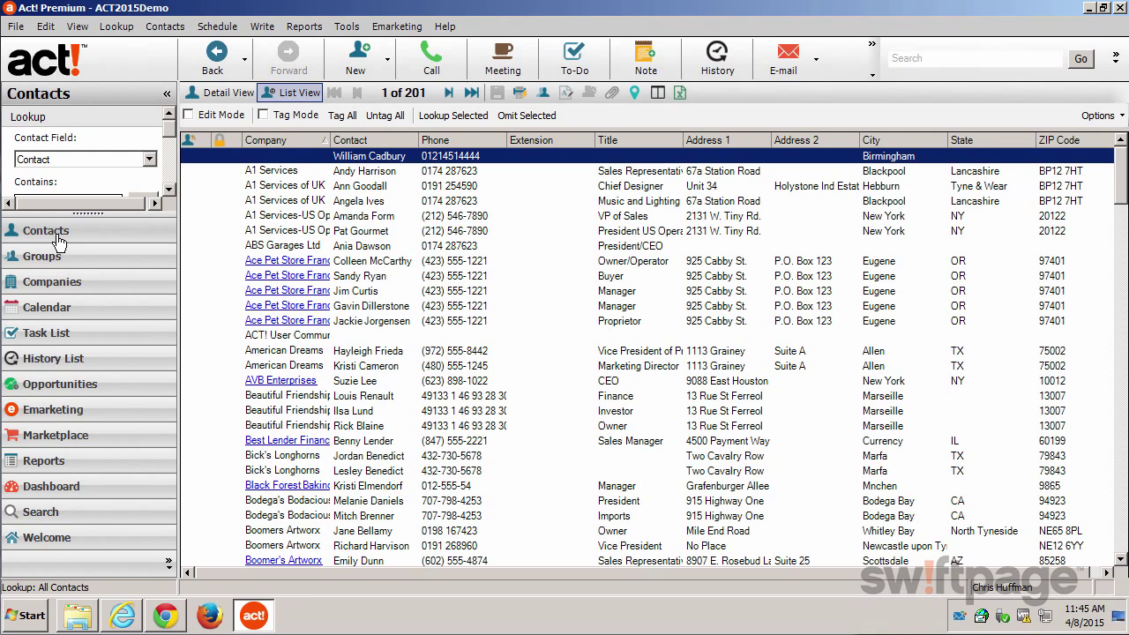
left_click(226, 27)
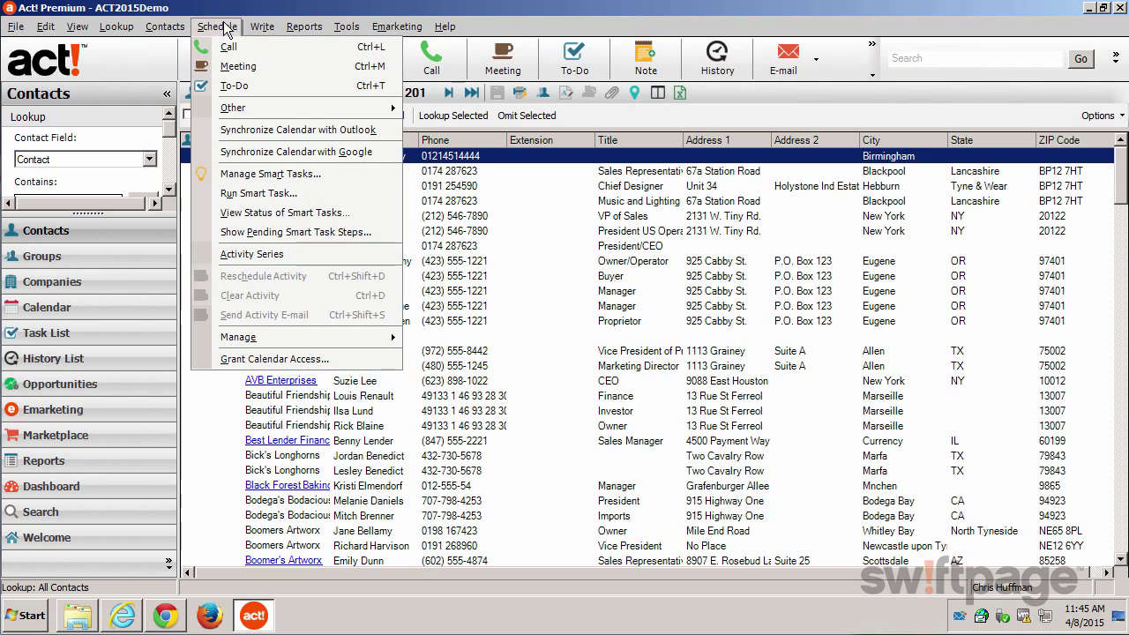
left_click(260, 175)
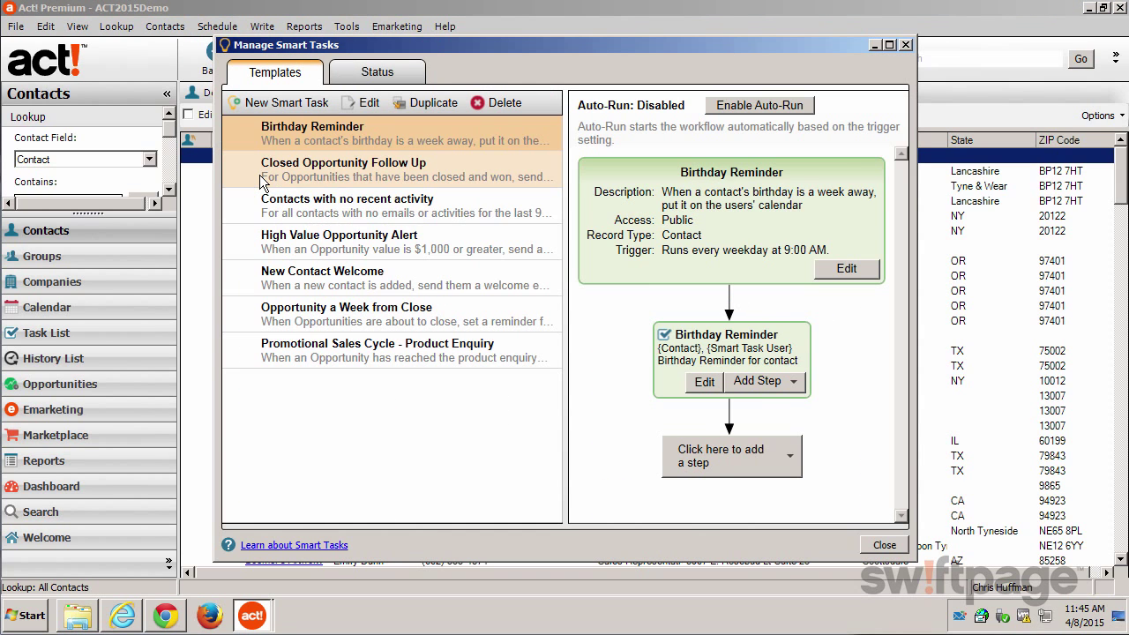
left_click(350, 284)
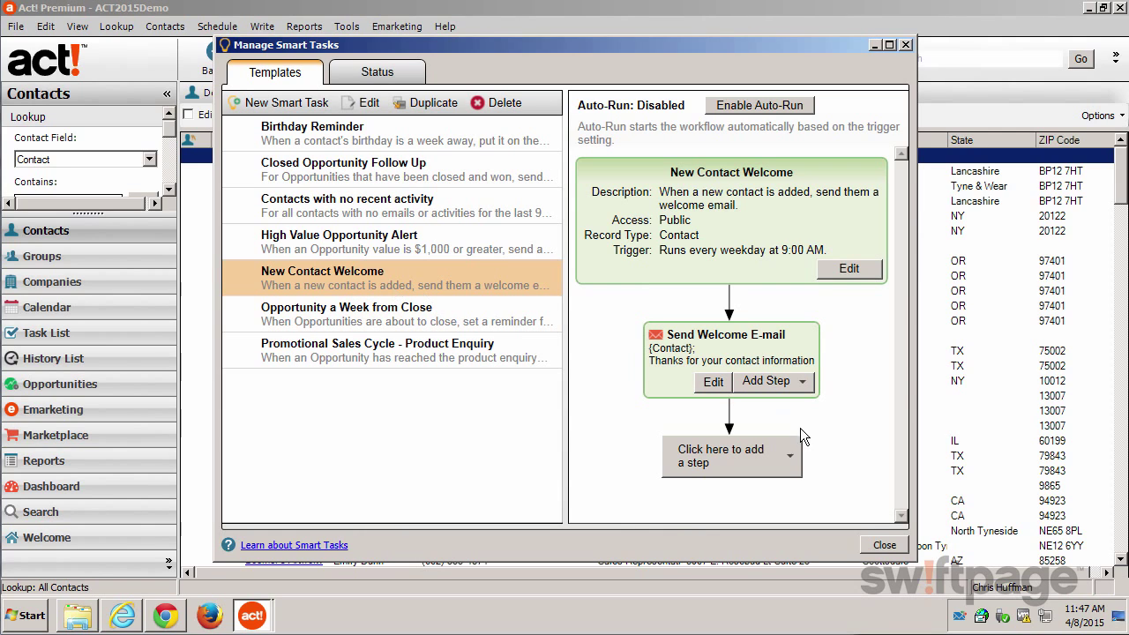
- Try to add an Edit Access List step after the Send Welcome E-mail step
left_click(777, 453)
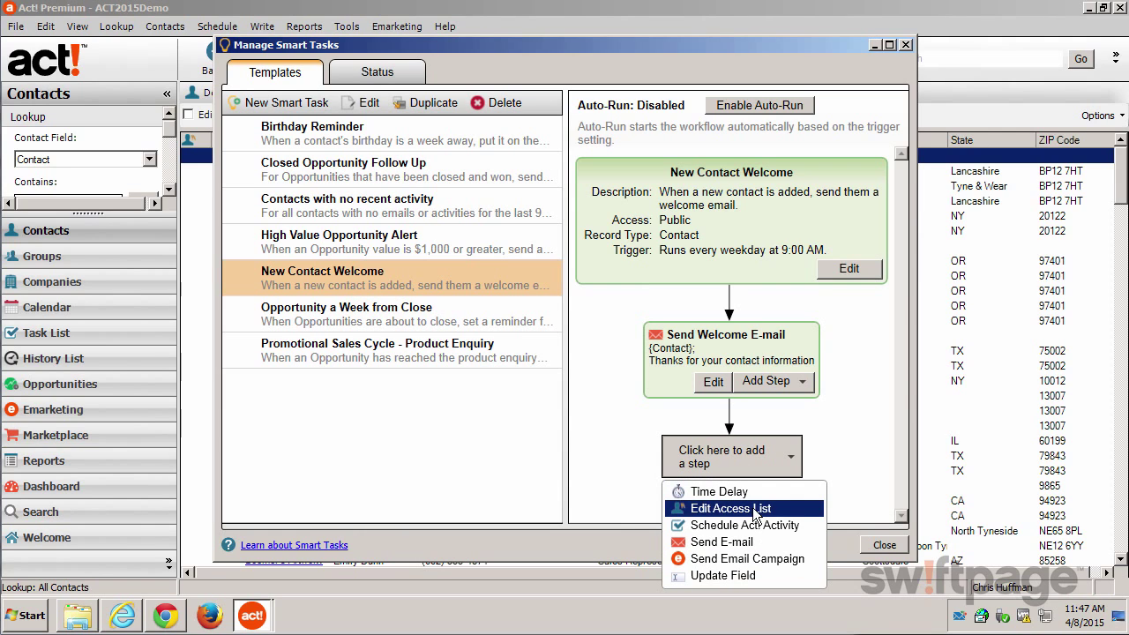
left_click(755, 510)
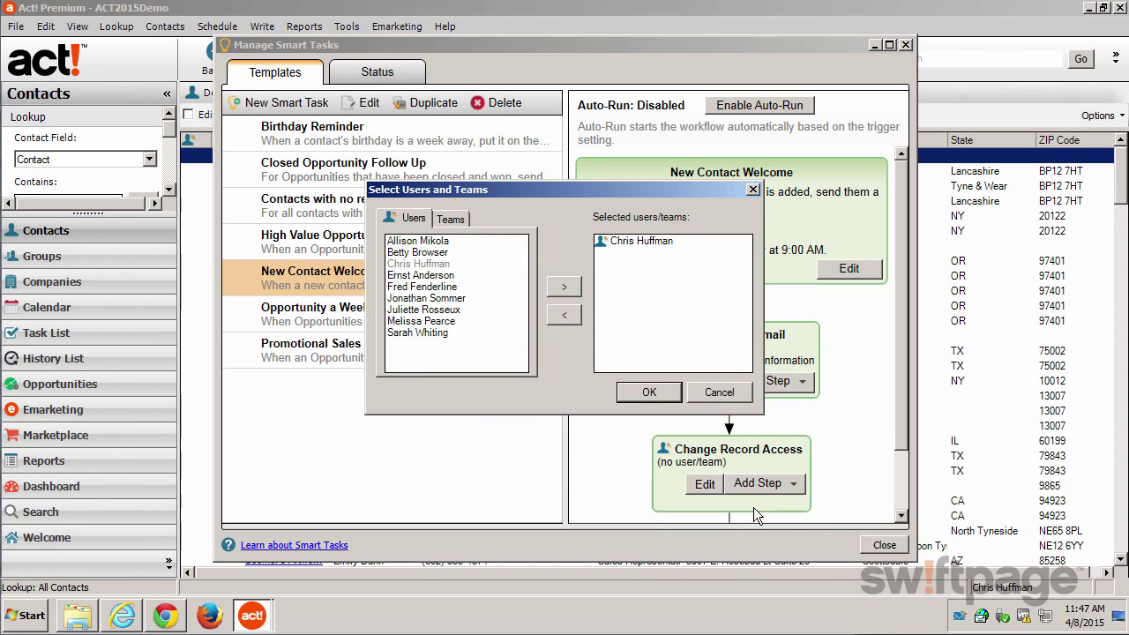
left_click(719, 391)
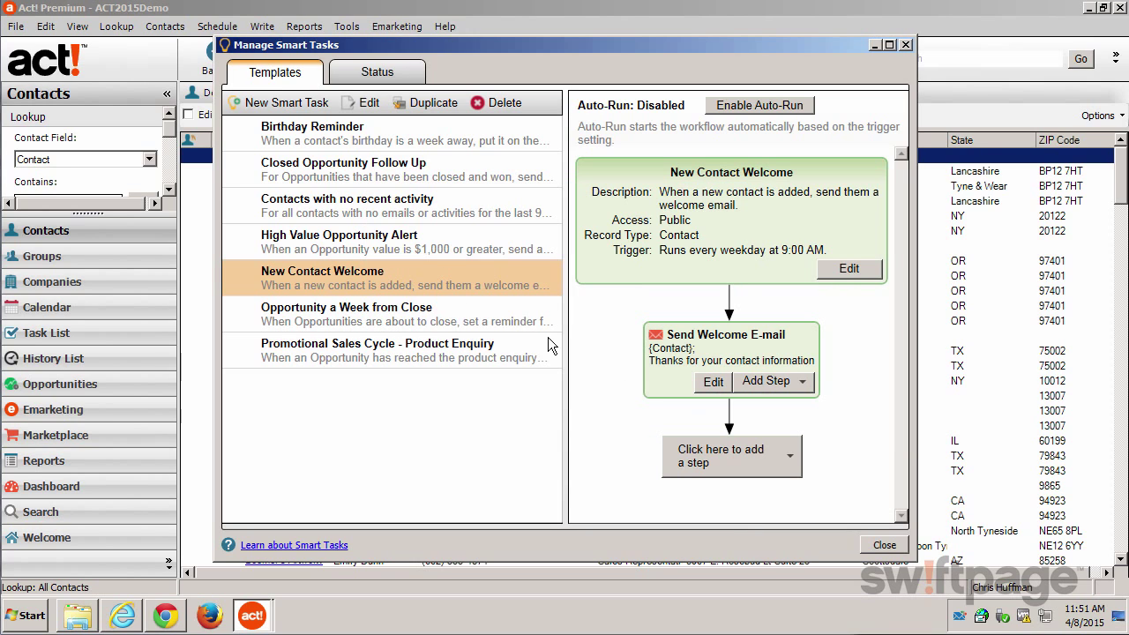
- Try a new smart task that runs when emarketing conditions are met, with the 10/6/2014 Four for One Tire Special call list score greater than 50
left_click(280, 103)
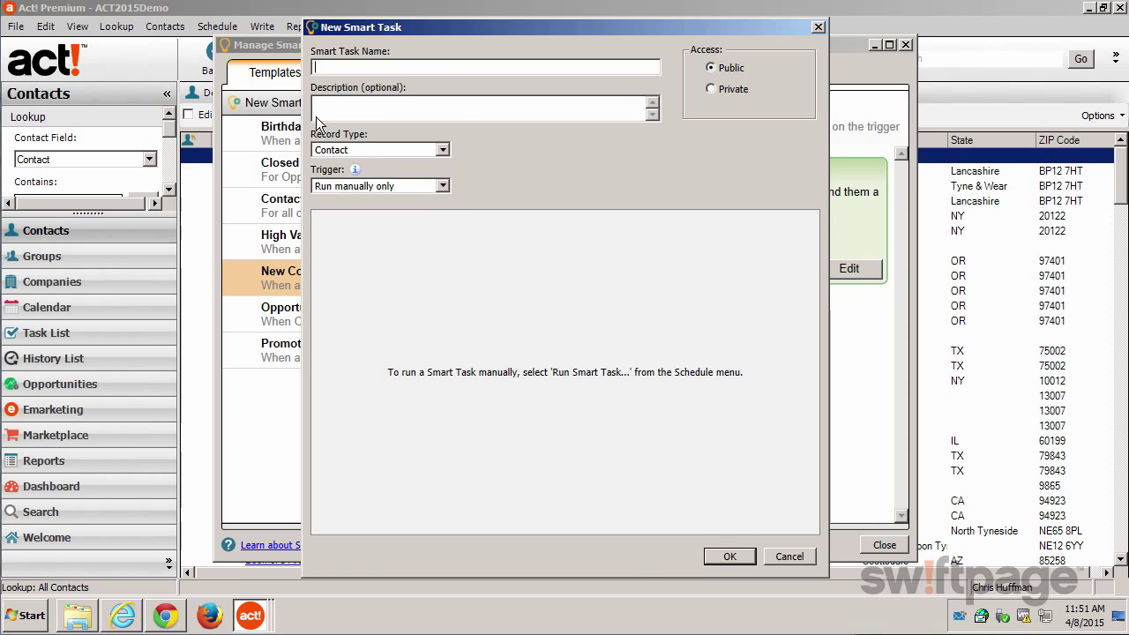
left_click(443, 187)
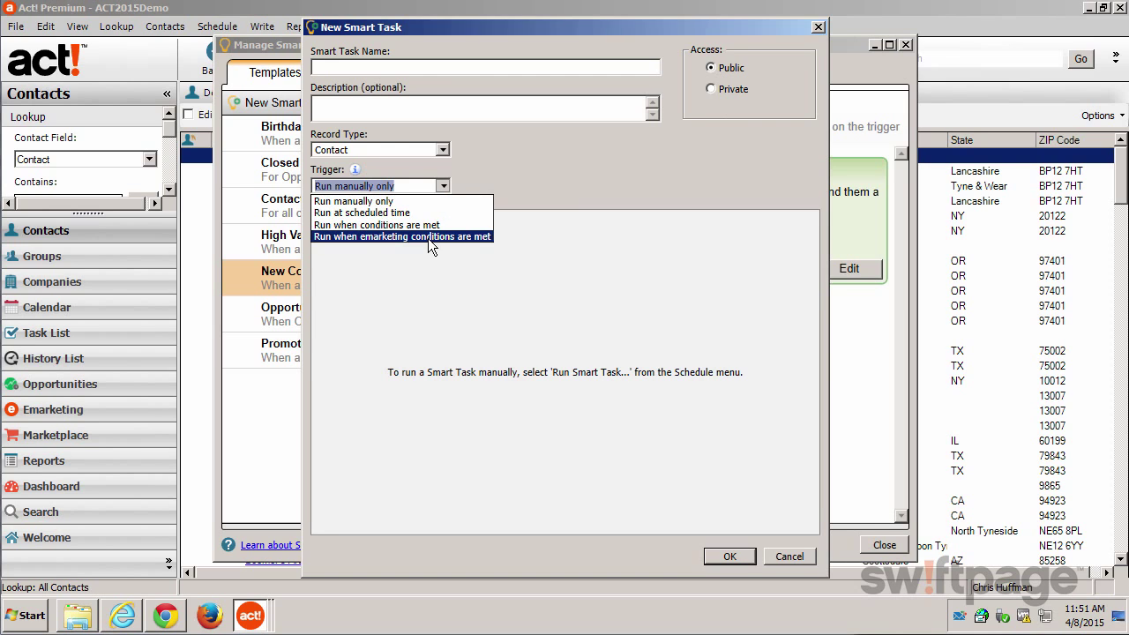
key("Escape")
left_click(552, 395)
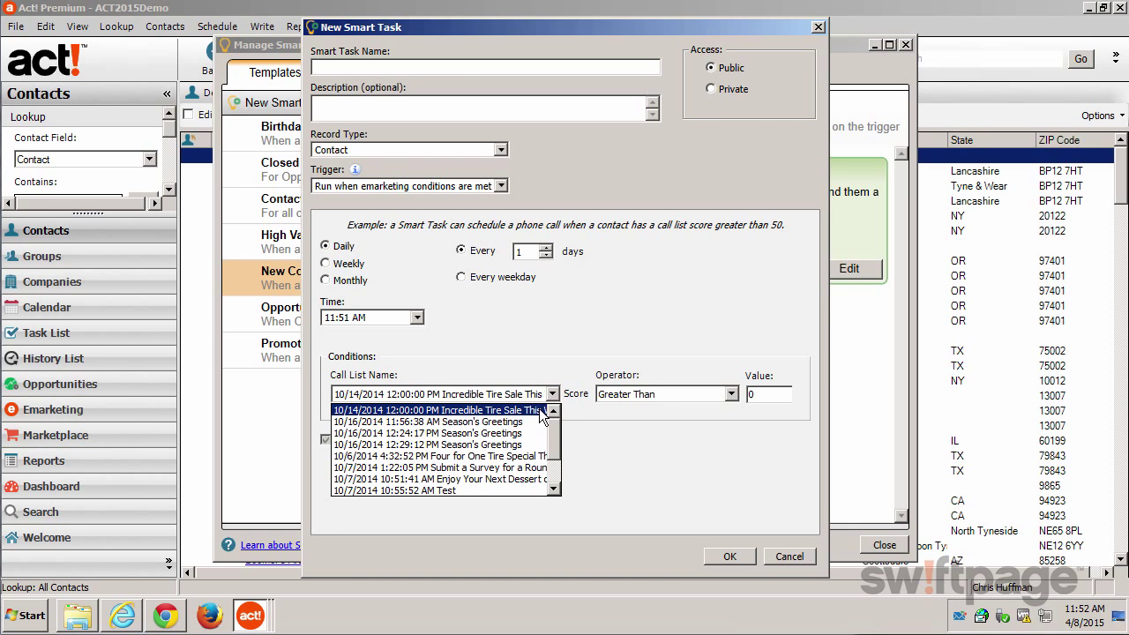
left_click(510, 456)
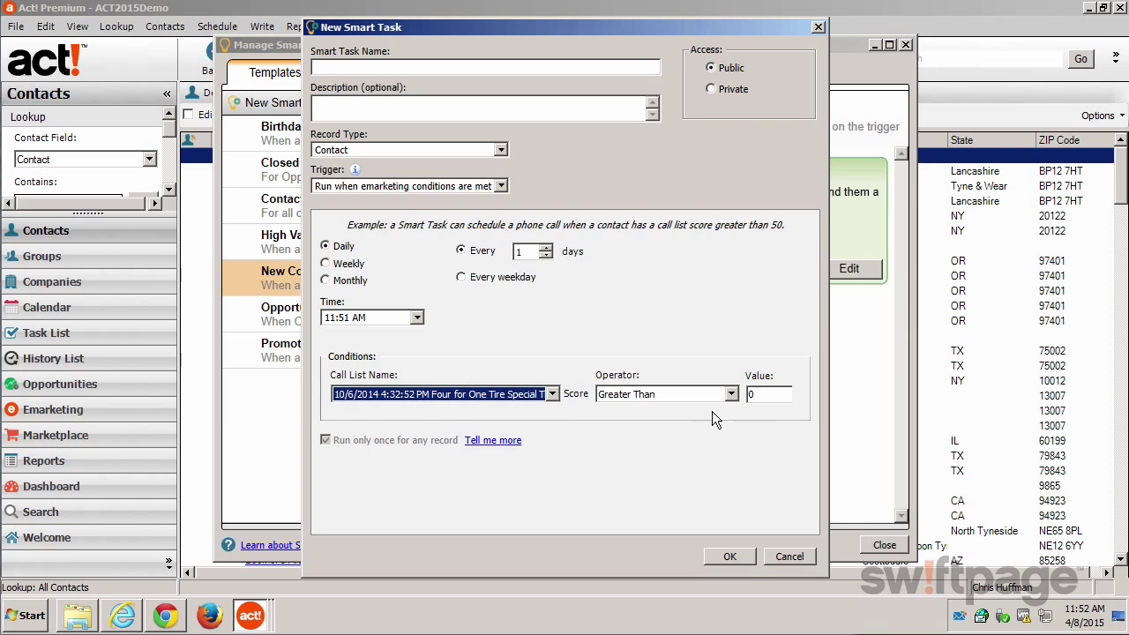
left_click(770, 398)
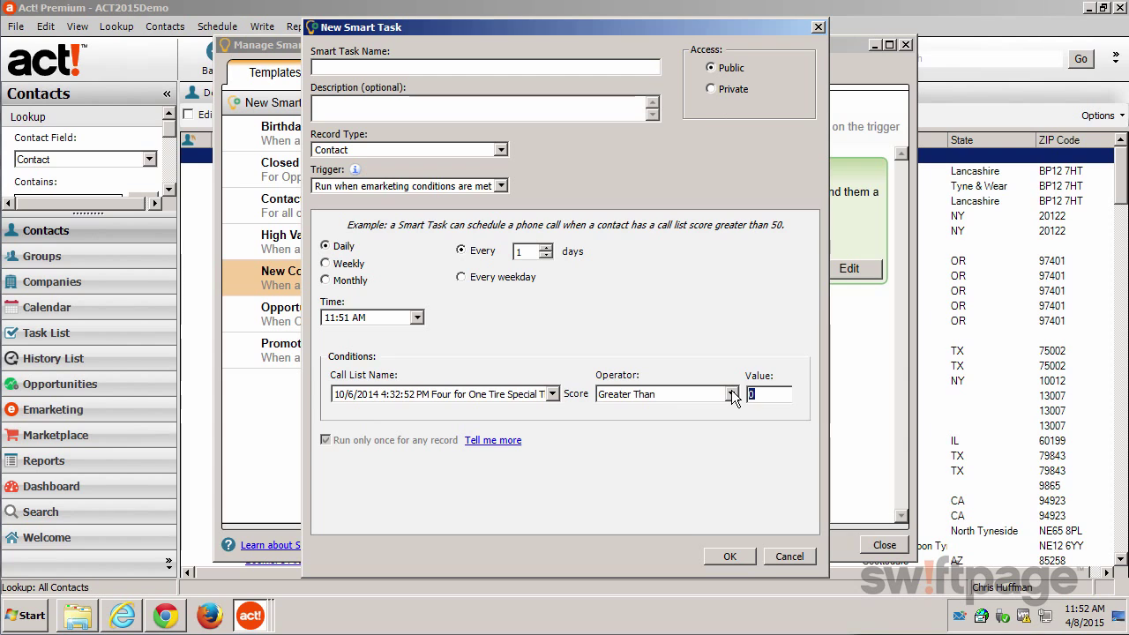
type("50")
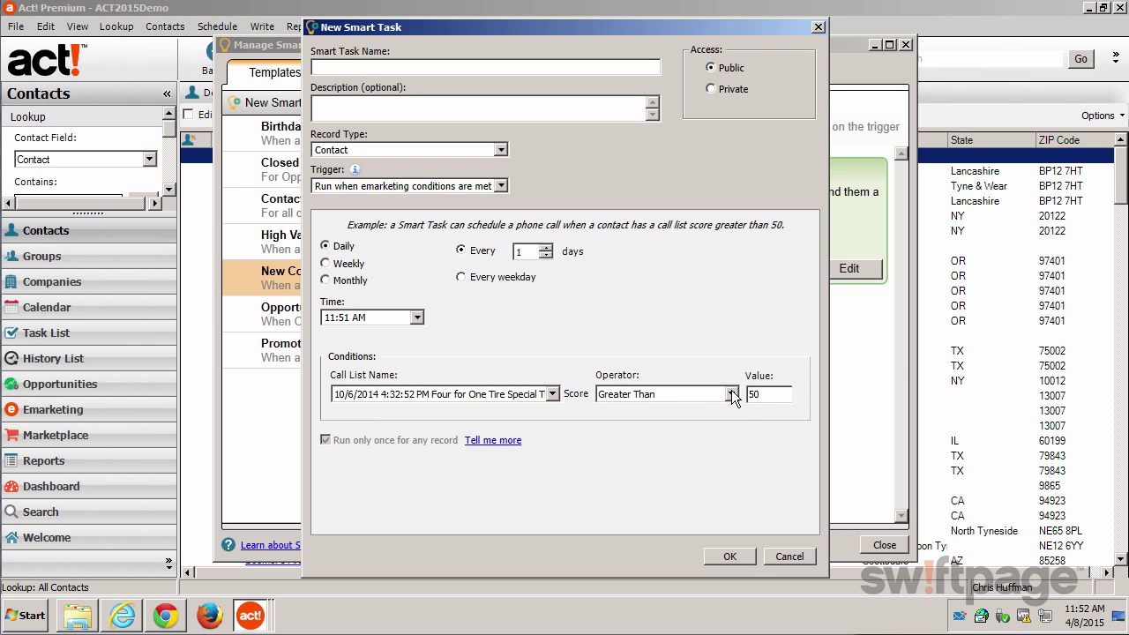
left_click(790, 557)
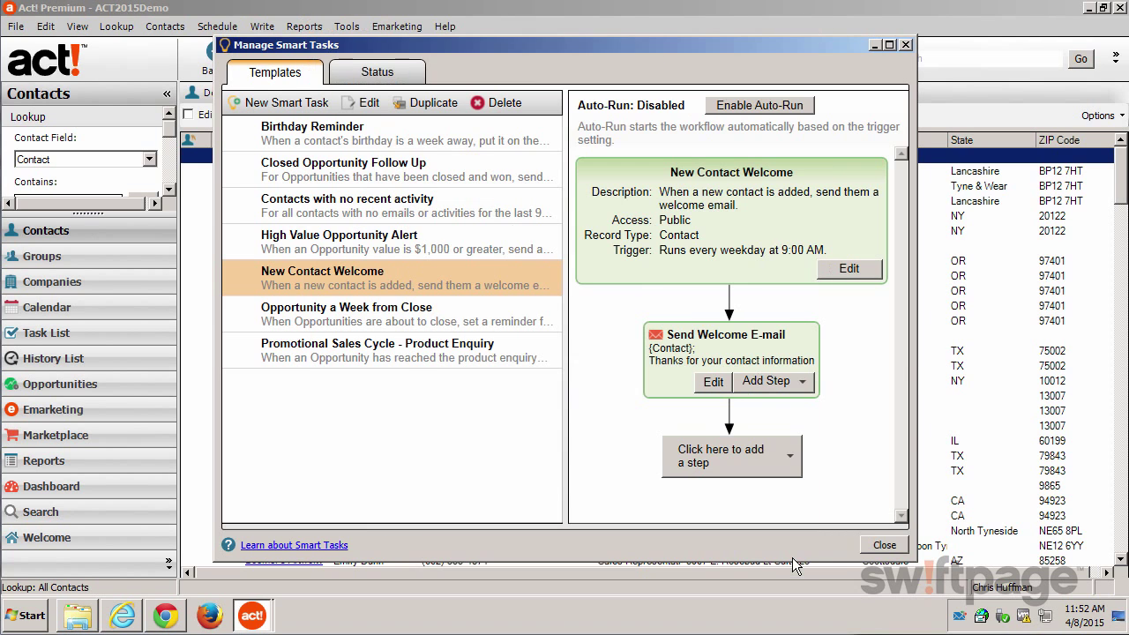
left_click(884, 545)
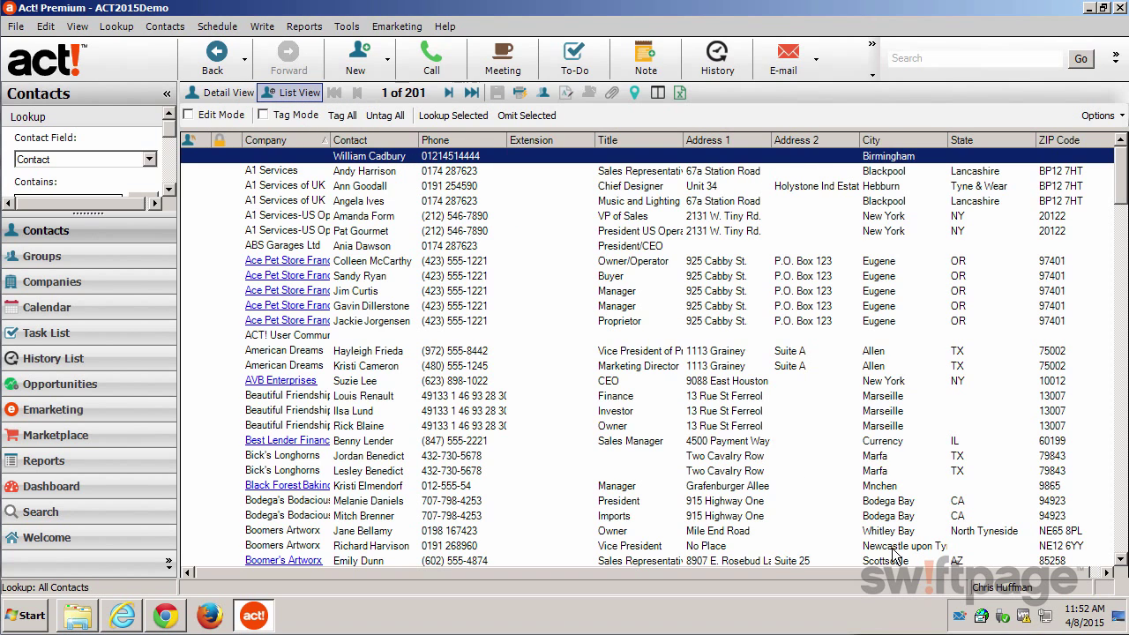
- Try out an emarketing email campaign with a different sender chosen for Send From
left_click(53, 410)
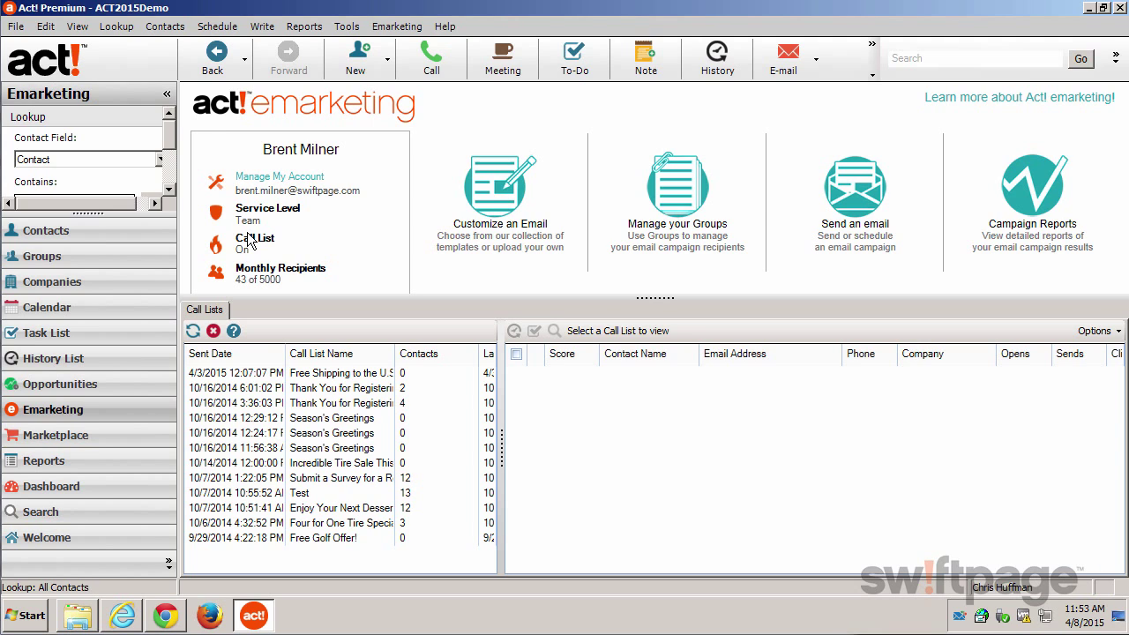
left_click(872, 201)
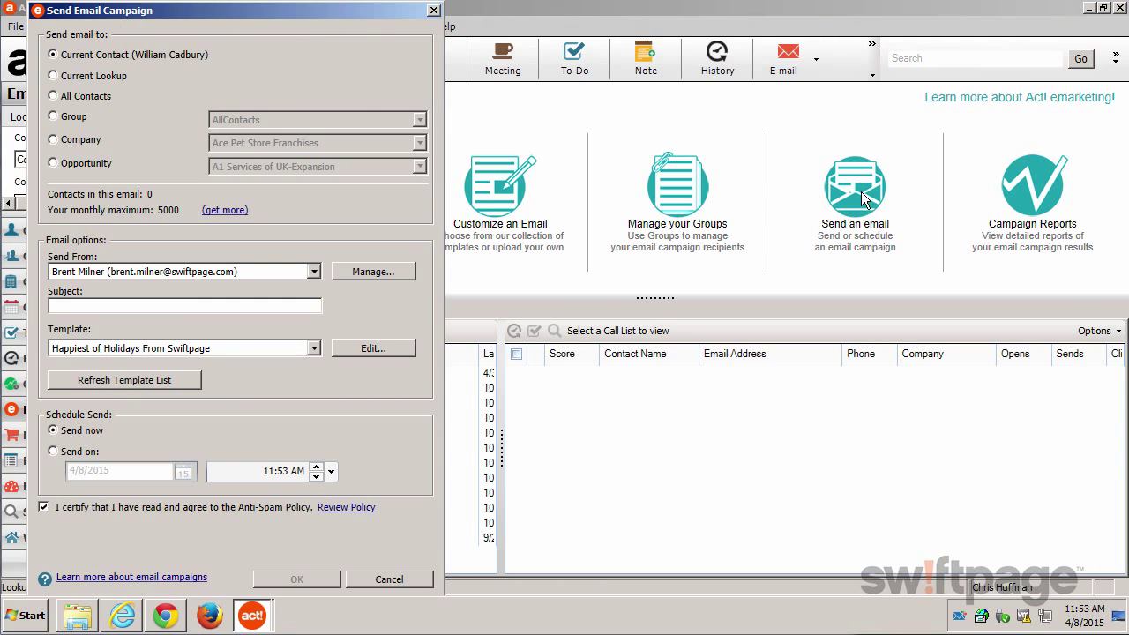
left_click(314, 273)
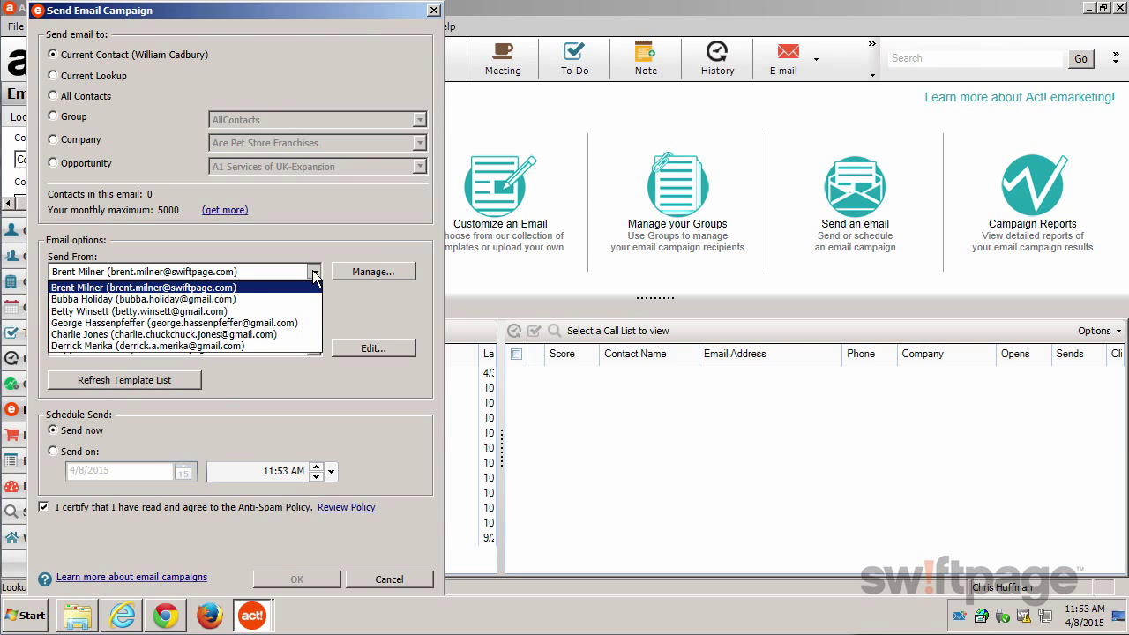
left_click(292, 323)
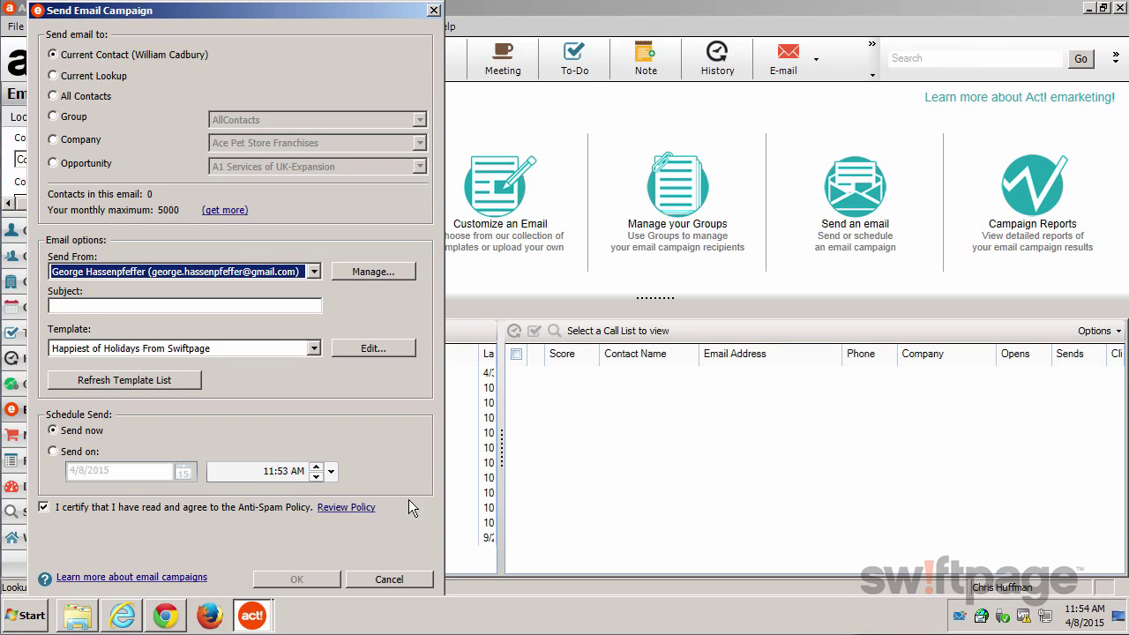
left_click(389, 580)
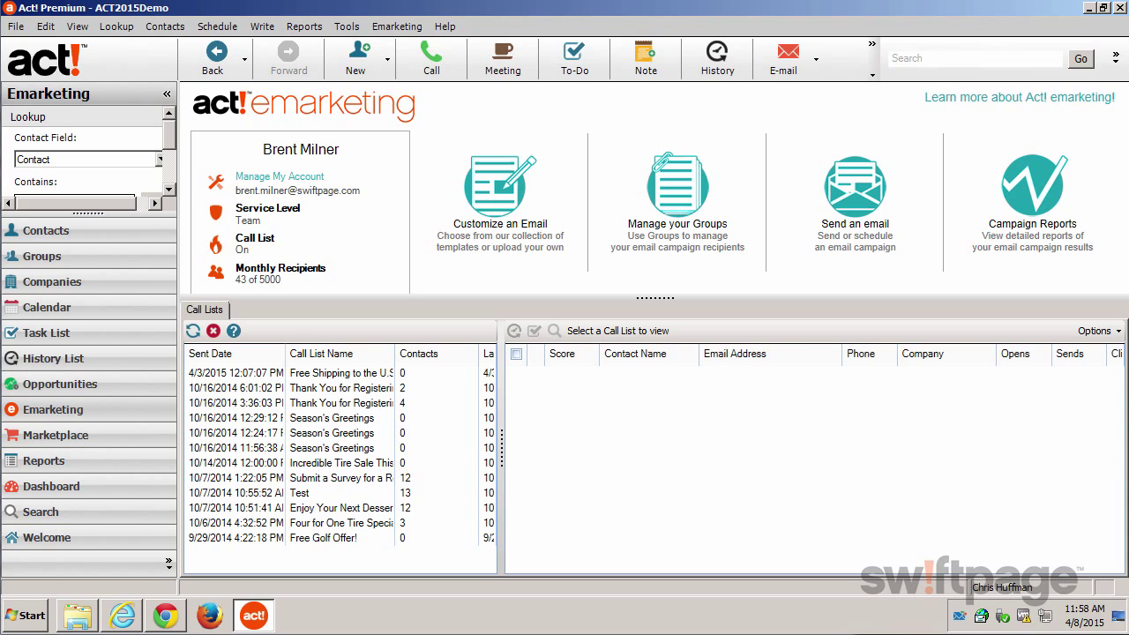
- Start a new lead capture webform for the Hot Deals group
left_click(73, 255)
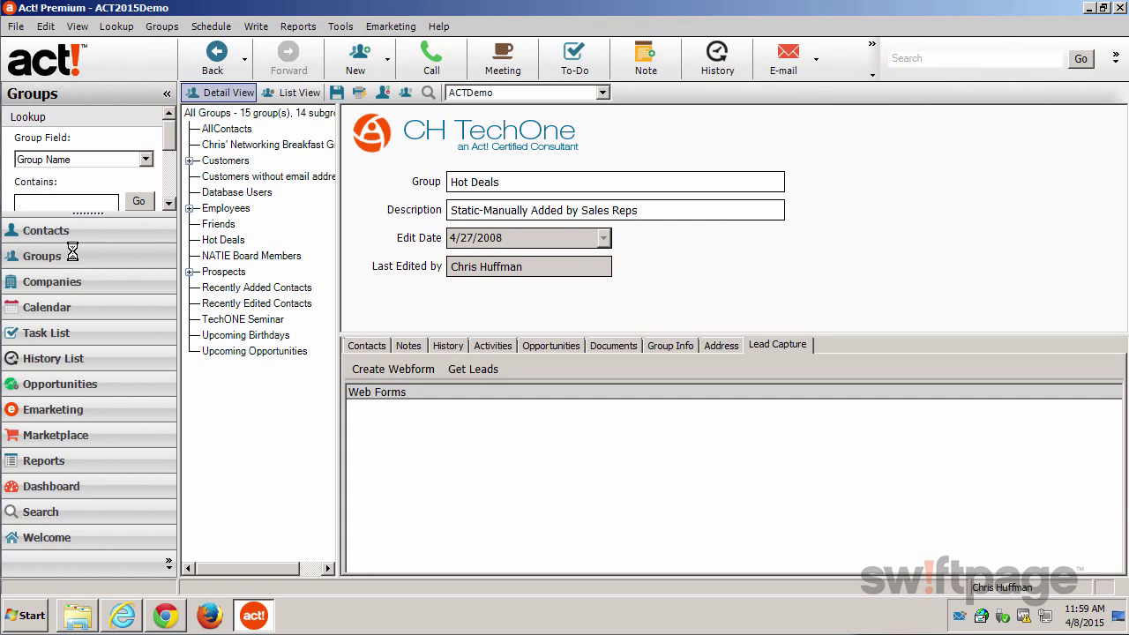
left_click(233, 243)
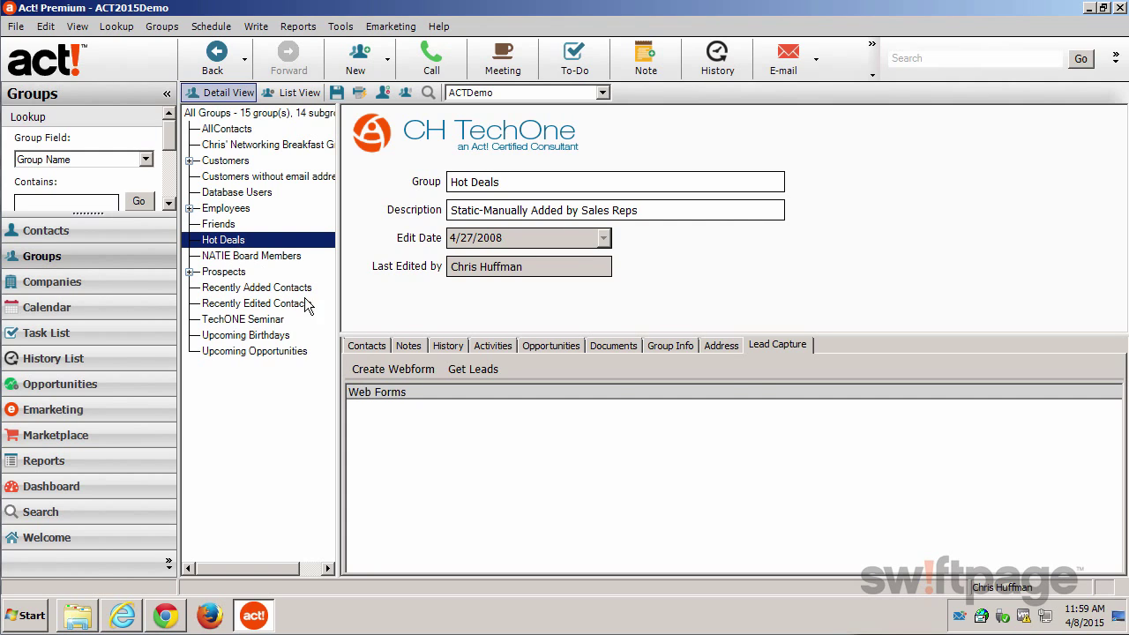
left_click(793, 347)
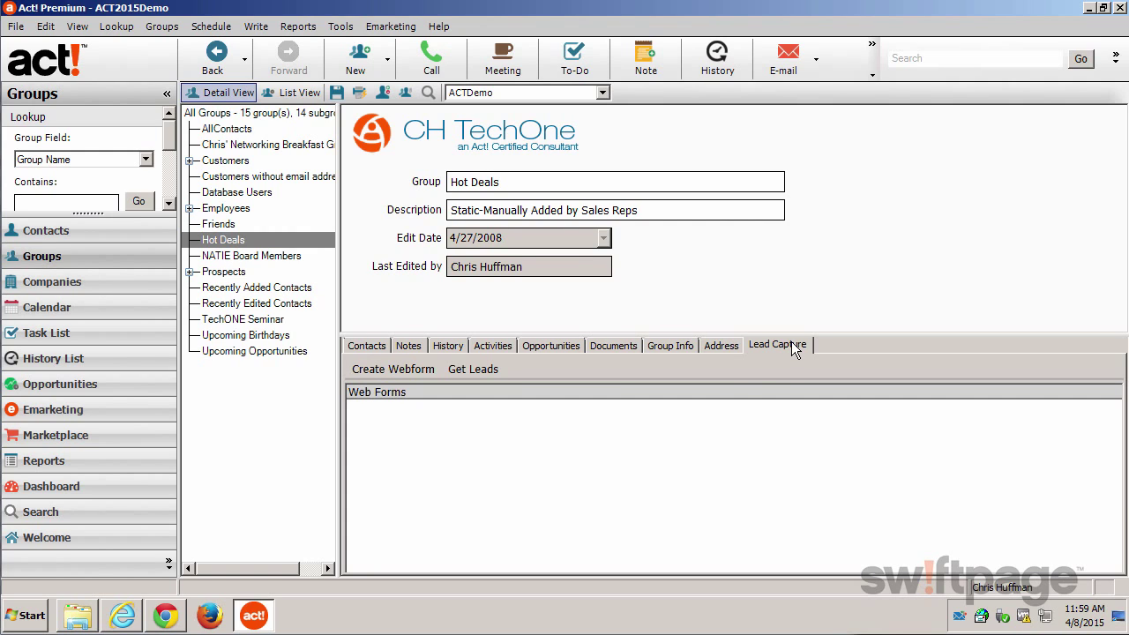
left_click(389, 371)
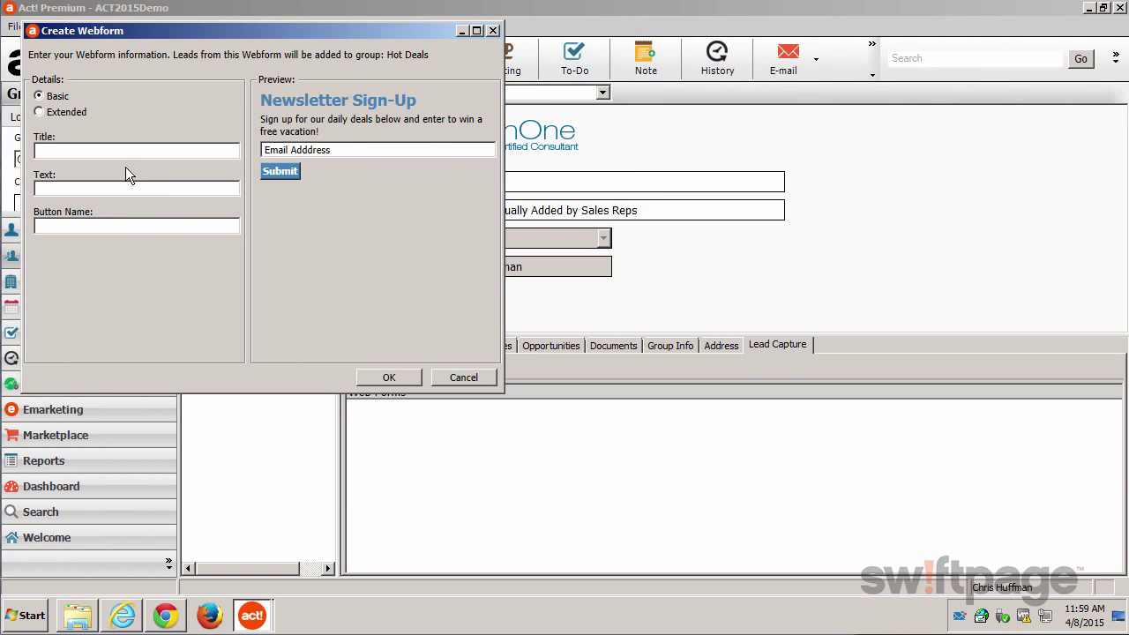
- Create the webform with the title "Hot Deals", the text "Sign up here for future hot deals" and the button name "Sign Up!"
left_click(129, 151)
type("Ho")
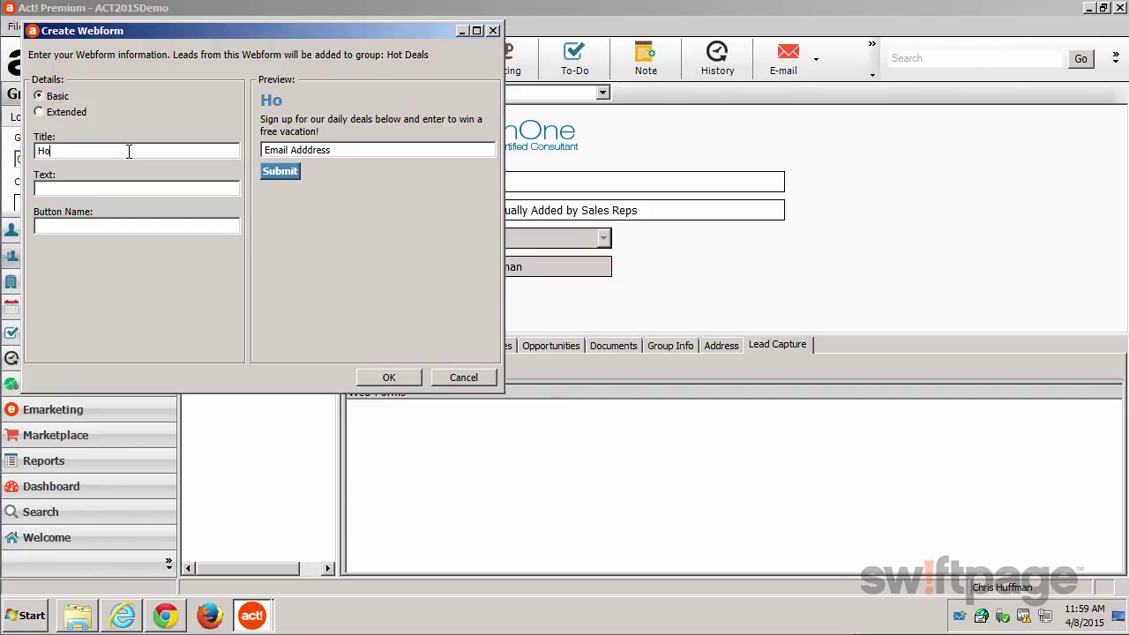
type("t Deals")
left_click(111, 188)
type("Sign up h")
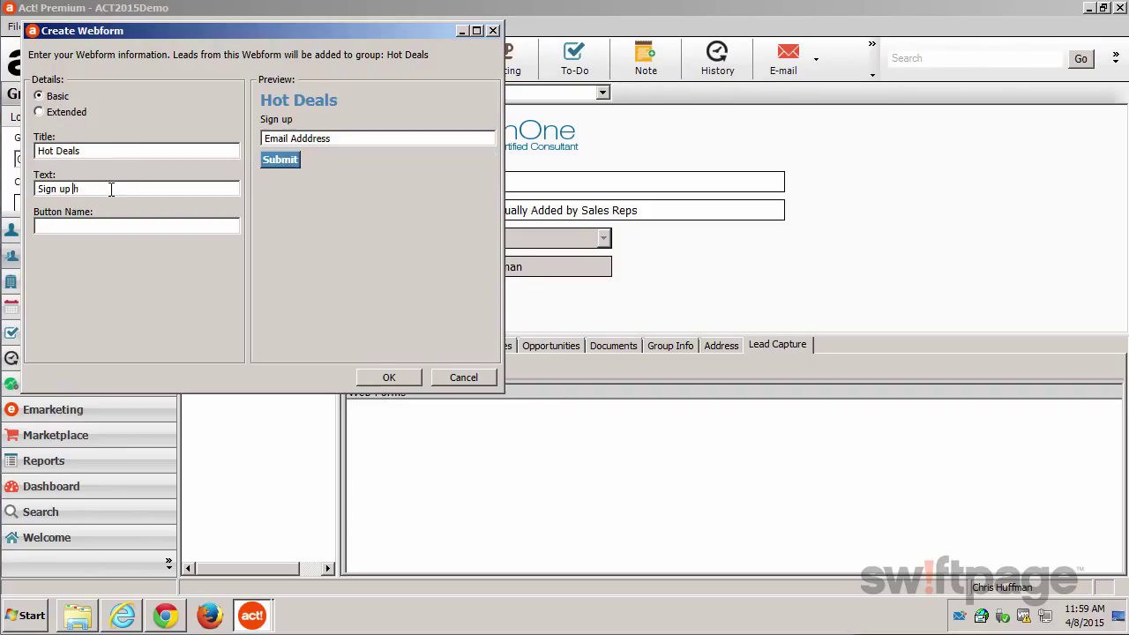
type("ere for future hot deals")
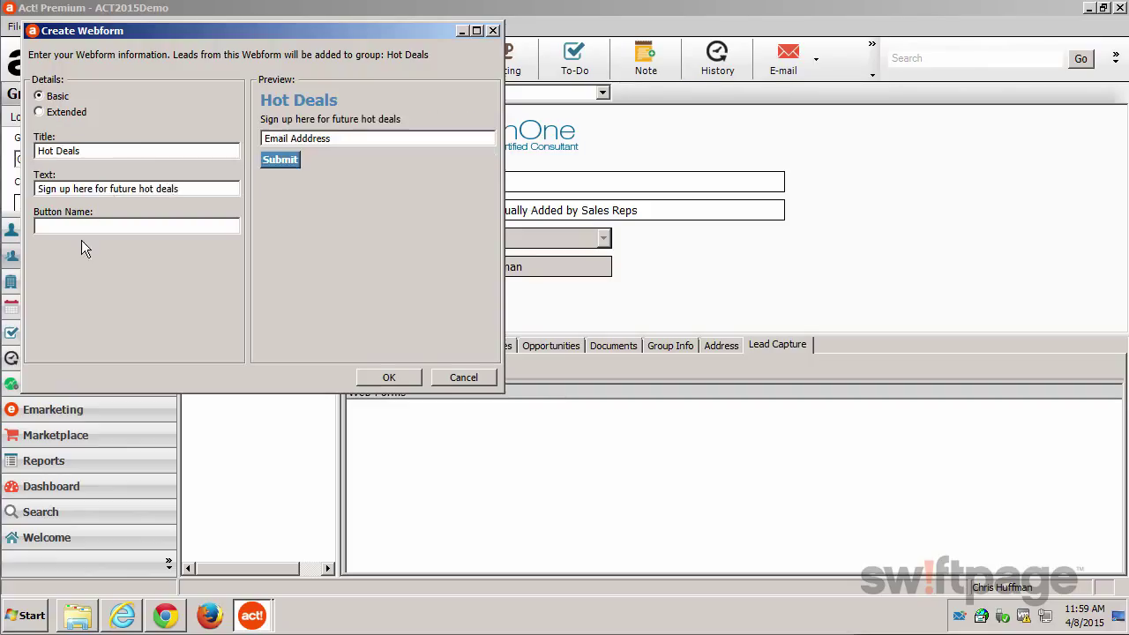
key("Tab")
type("Sign Up!")
left_click(388, 377)
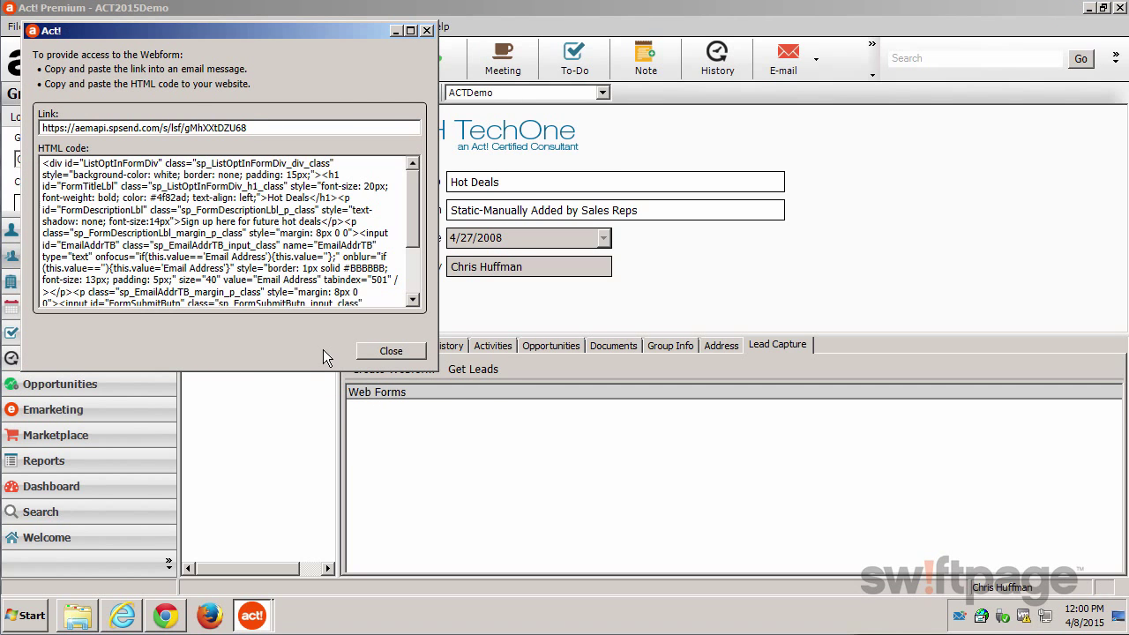
- Select the webform's link and its HTML code in turn, and close the access information
left_click(269, 128)
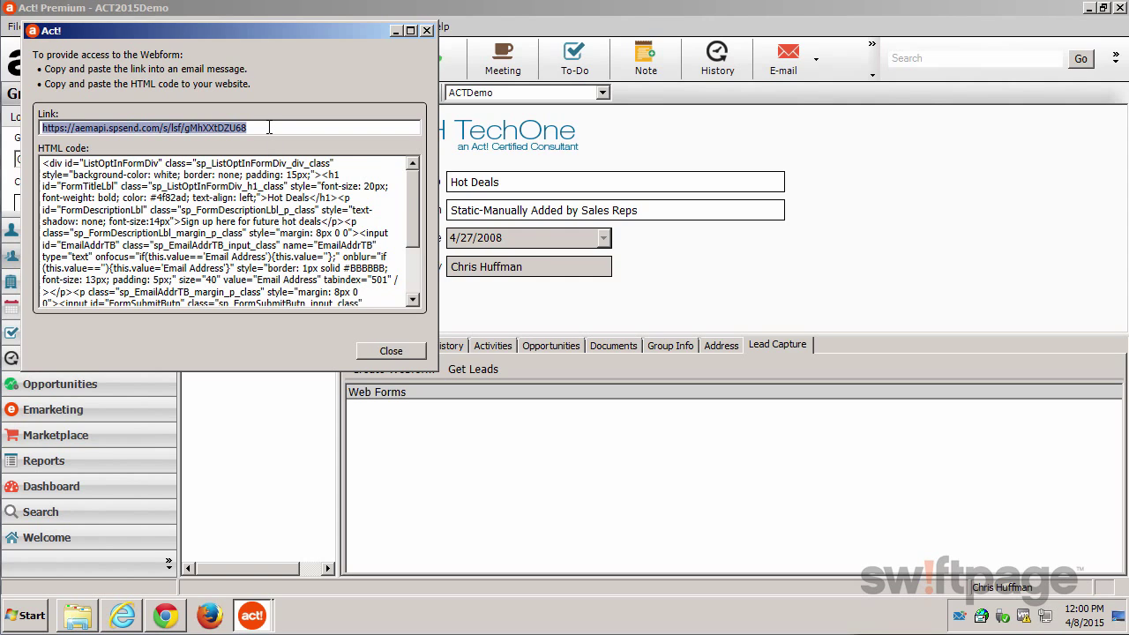
left_click(257, 206)
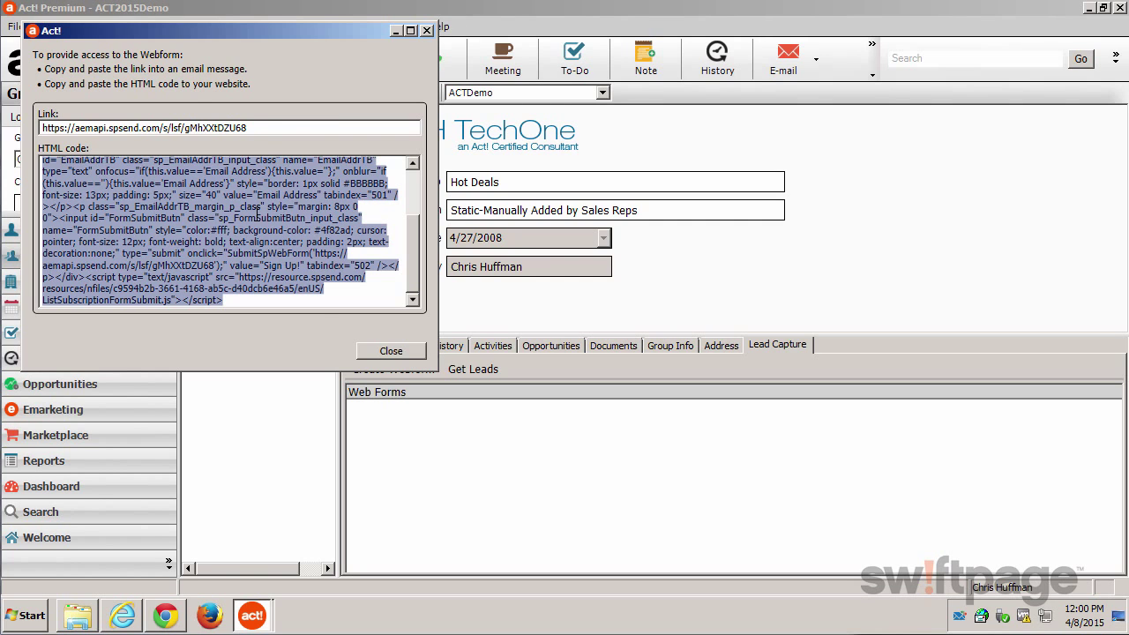
left_click(376, 349)
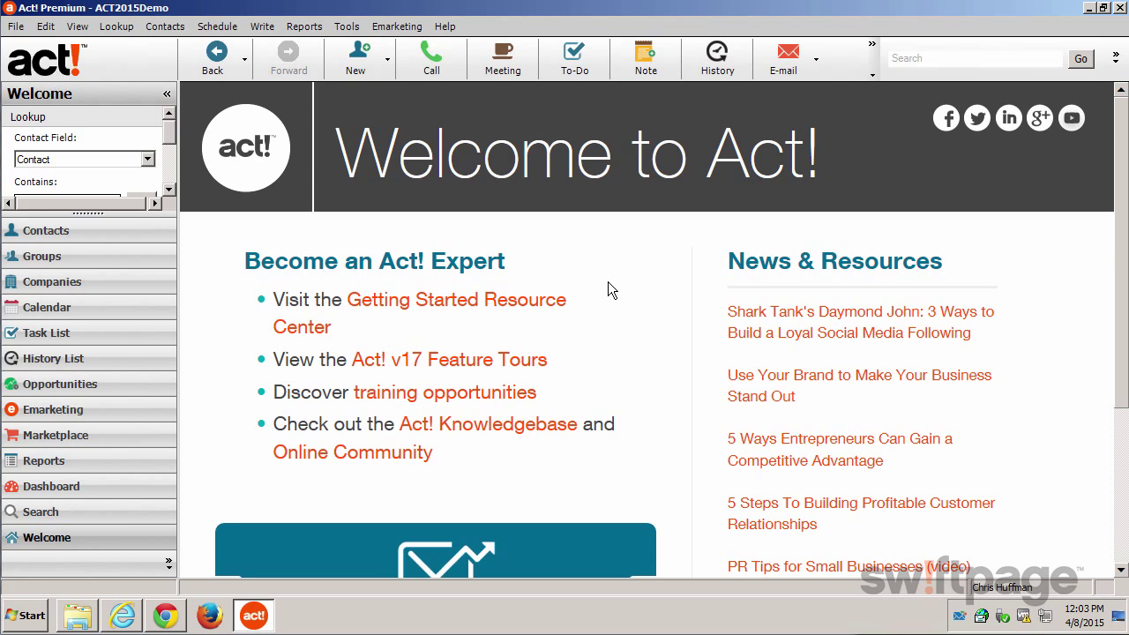
- Set the contact synchronization method with Outlook to "2-way: Sync Act! and Outlook with each other"
left_click(346, 27)
mouse_move(447, 342)
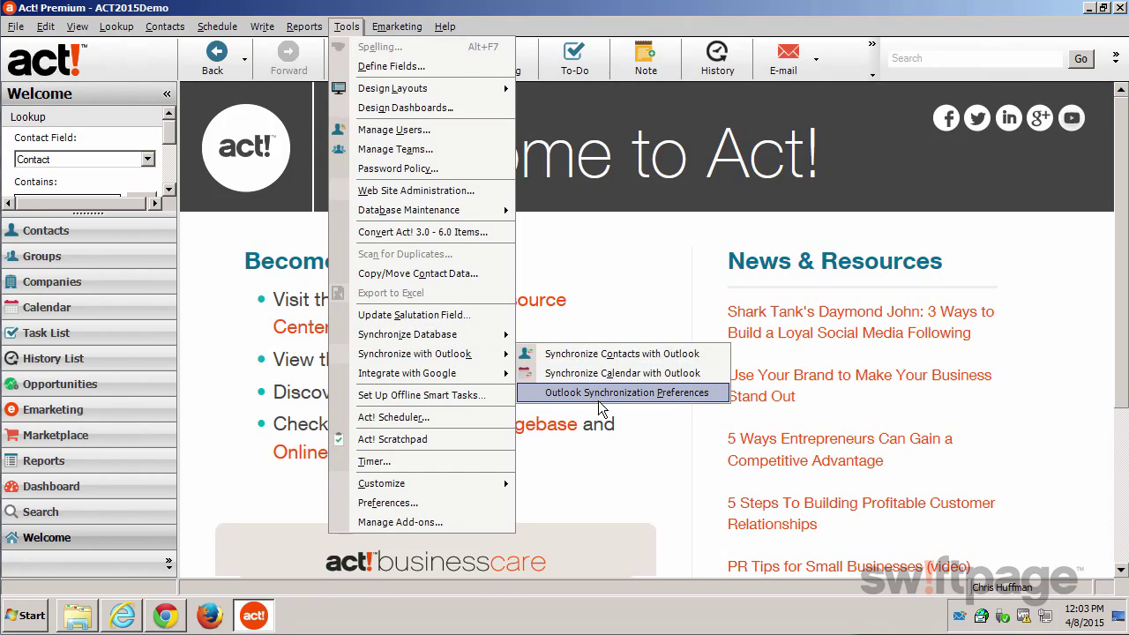
left_click(601, 396)
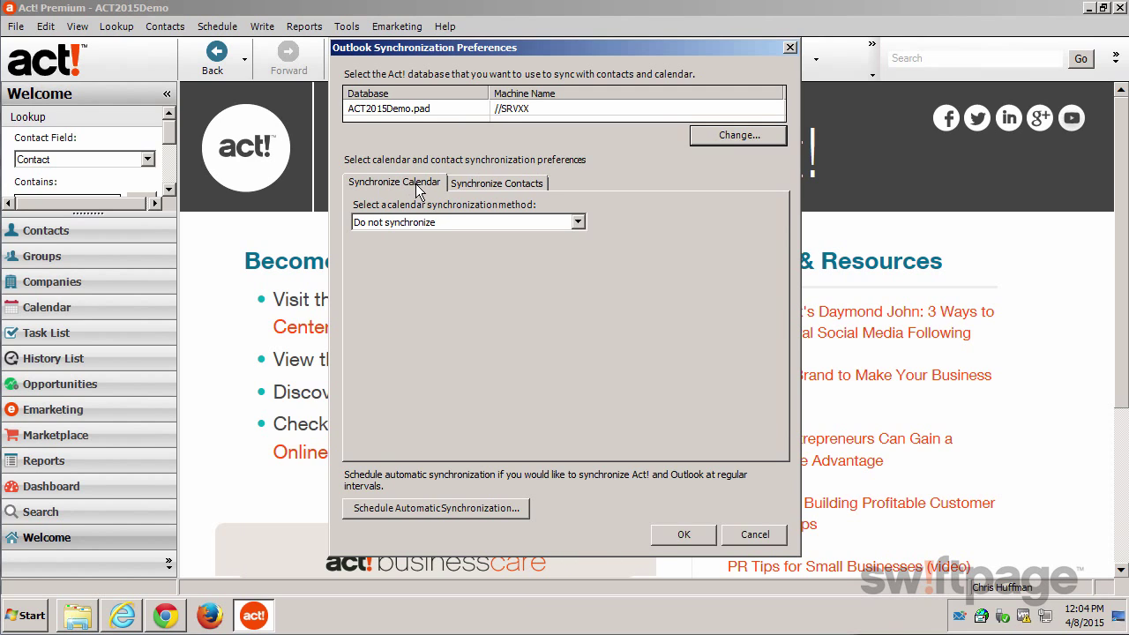
left_click(507, 185)
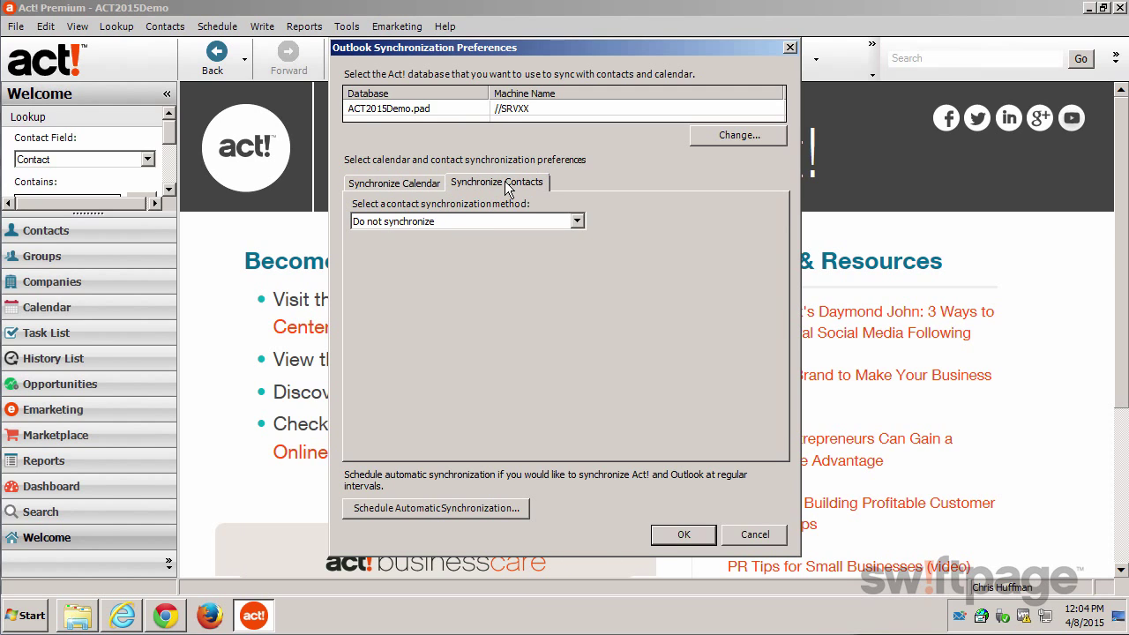
left_click(576, 221)
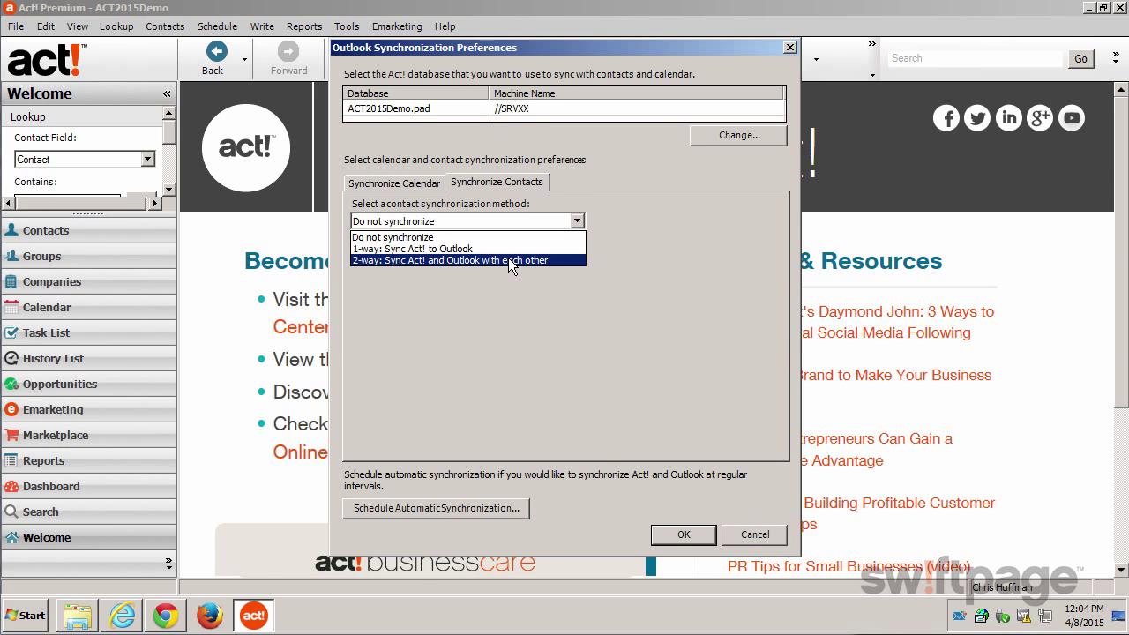
left_click(509, 261)
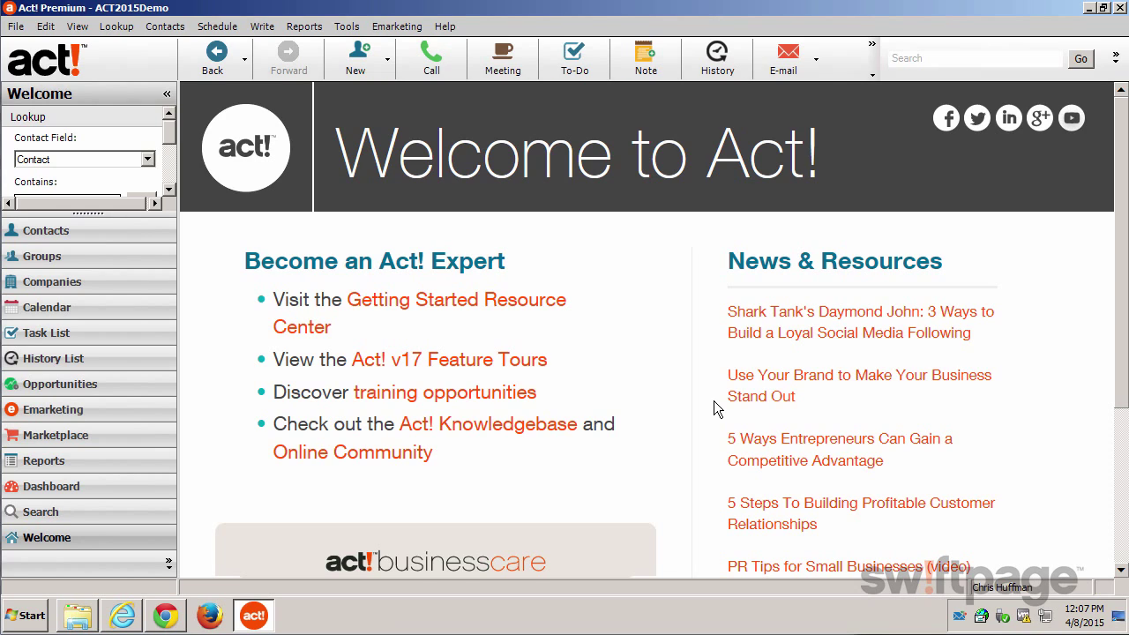
- Keep Microsoft Word (recommended) as the word processor in the communication preferences and apply it to all users and as the default for new users
left_click(346, 28)
left_click(433, 502)
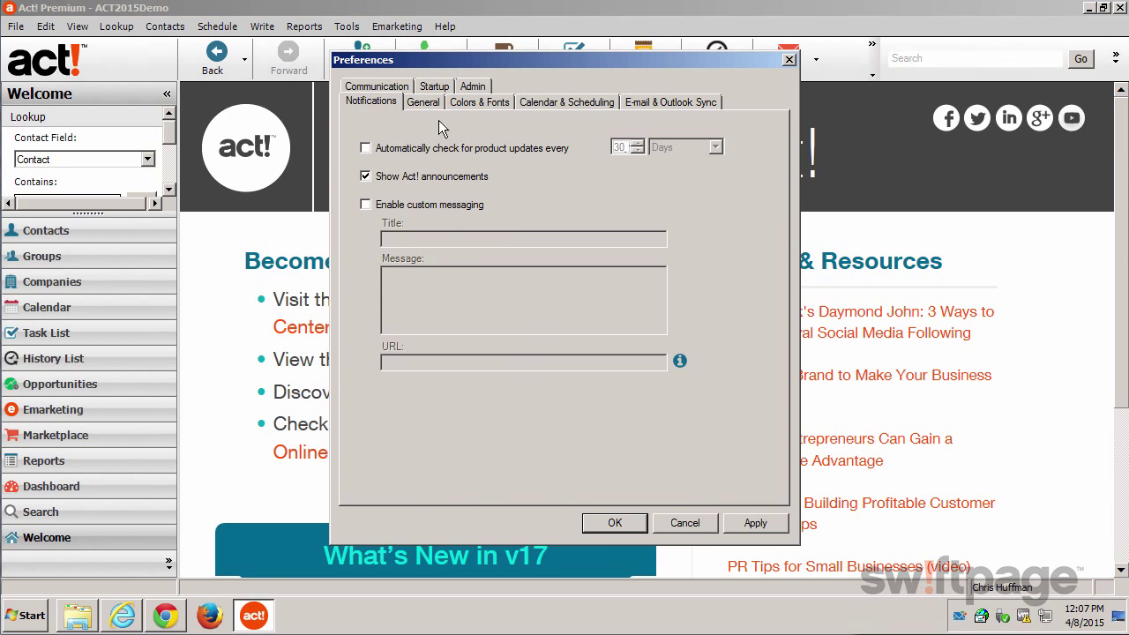
left_click(396, 91)
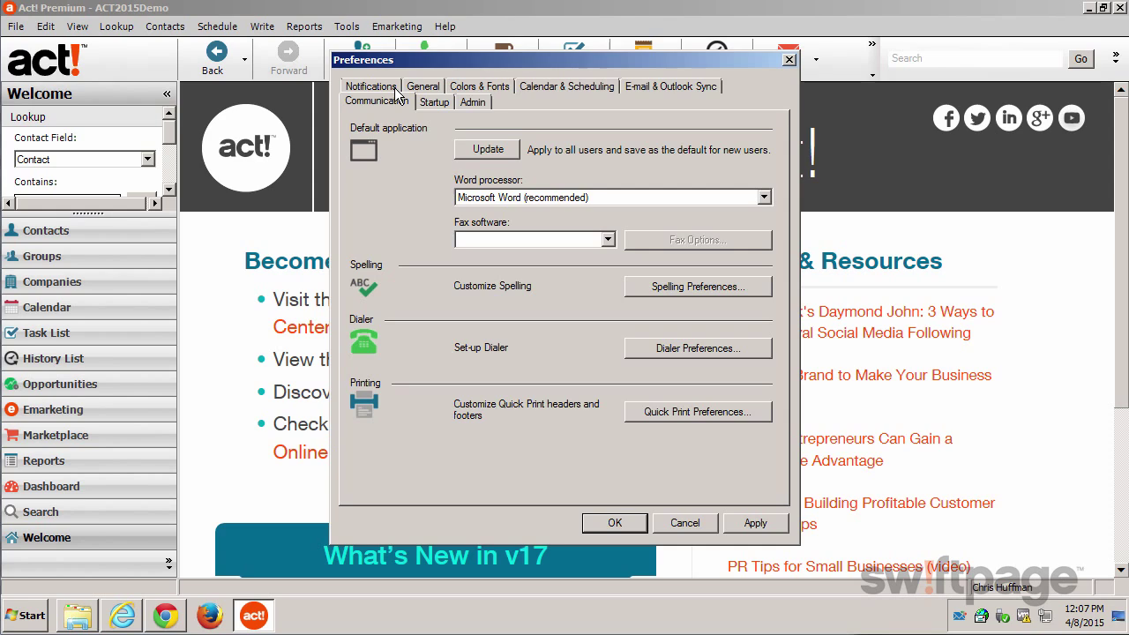
left_click(529, 199)
left_click(529, 199)
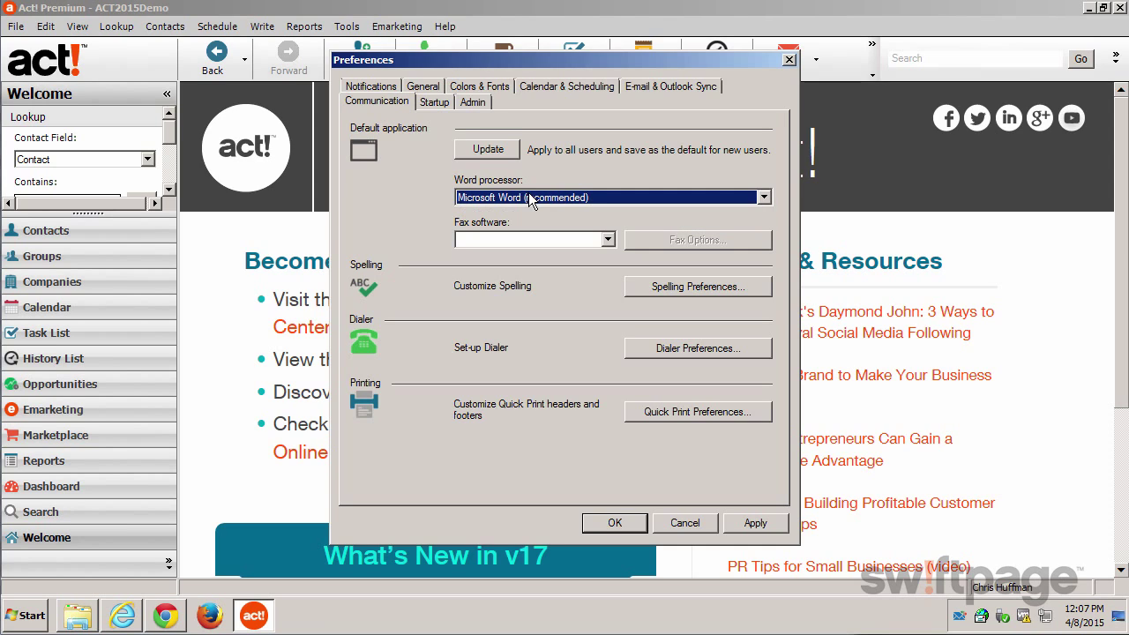
left_click(488, 150)
left_click(583, 350)
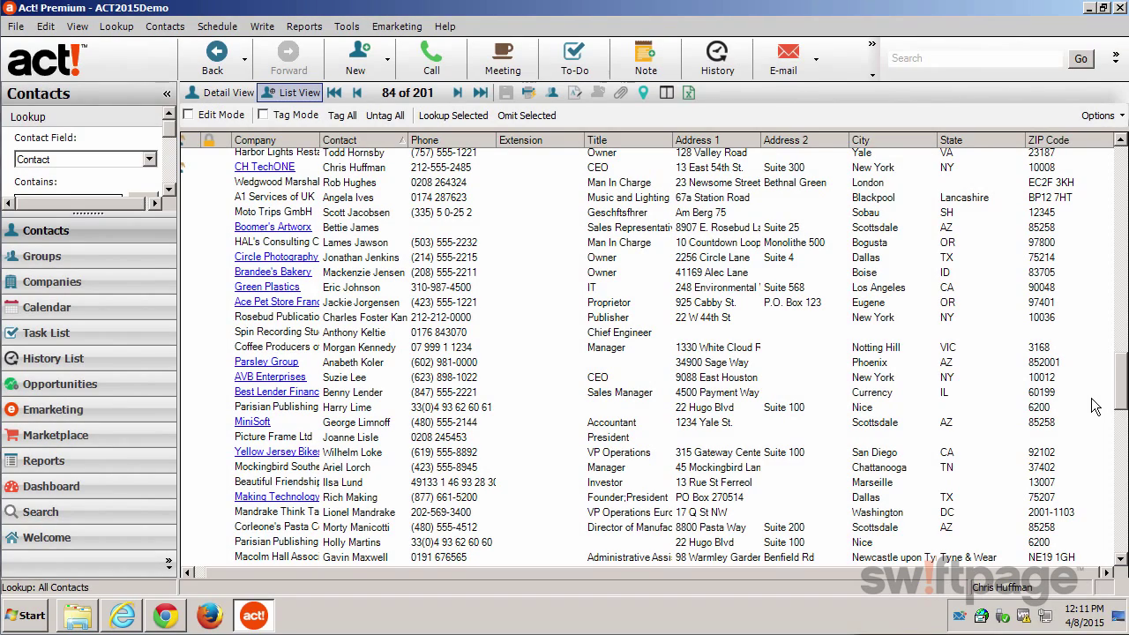
- Widen the CH TechONE contact's timeline to span late November 2014 to January 1, 2015, and view the details of the 12/19/2014 meeting
left_click(359, 169)
double_click(357, 170)
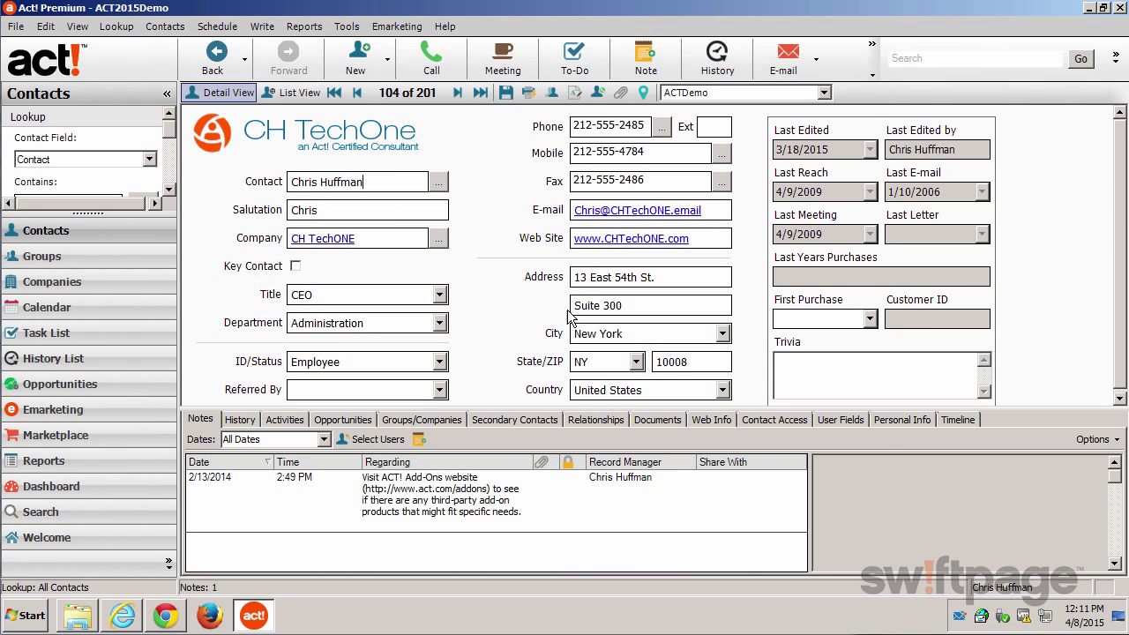
left_click(952, 419)
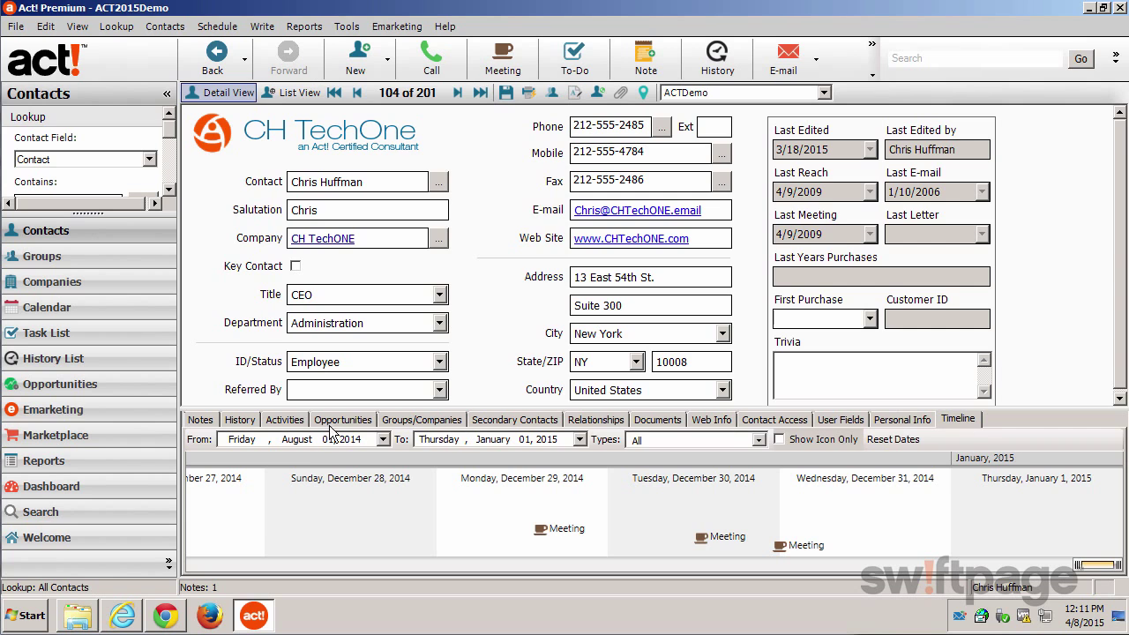
left_click_drag(1075, 566, 848, 568)
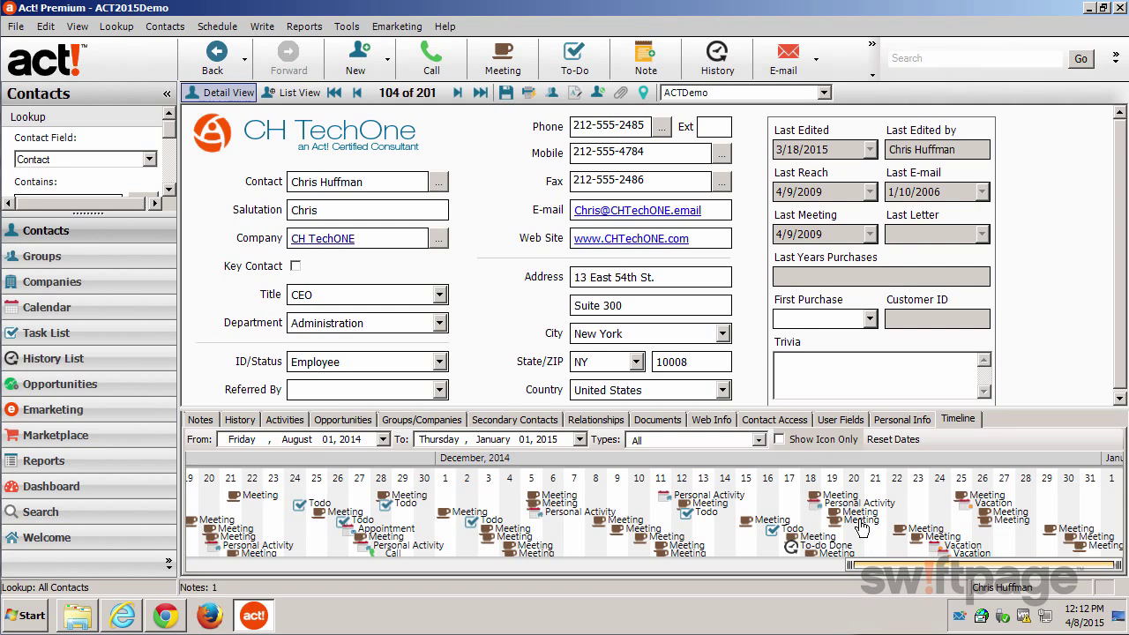
double_click(861, 526)
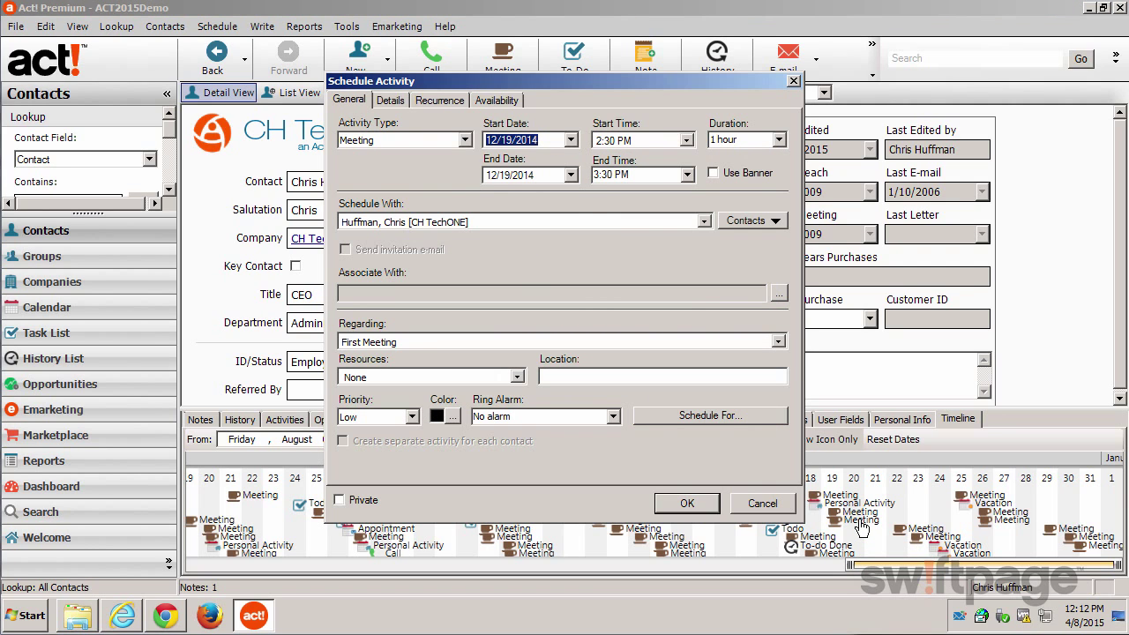
left_click(772, 504)
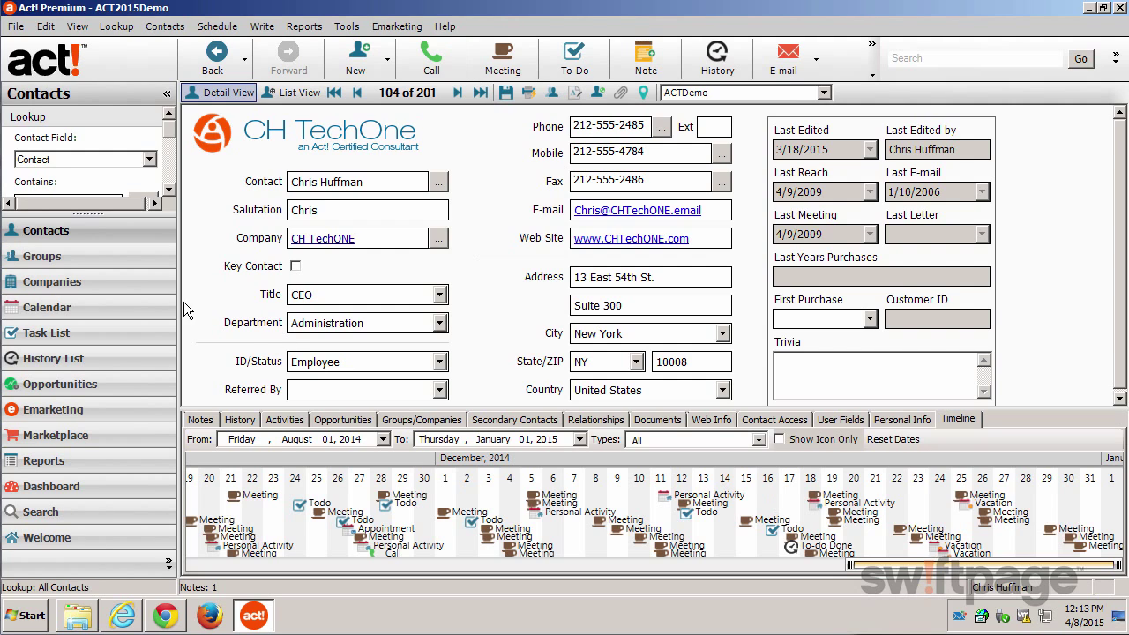
- Start a data import with Excel as the file type and Lesson6-ContactImport from the Class Files folder as the source
left_click(17, 27)
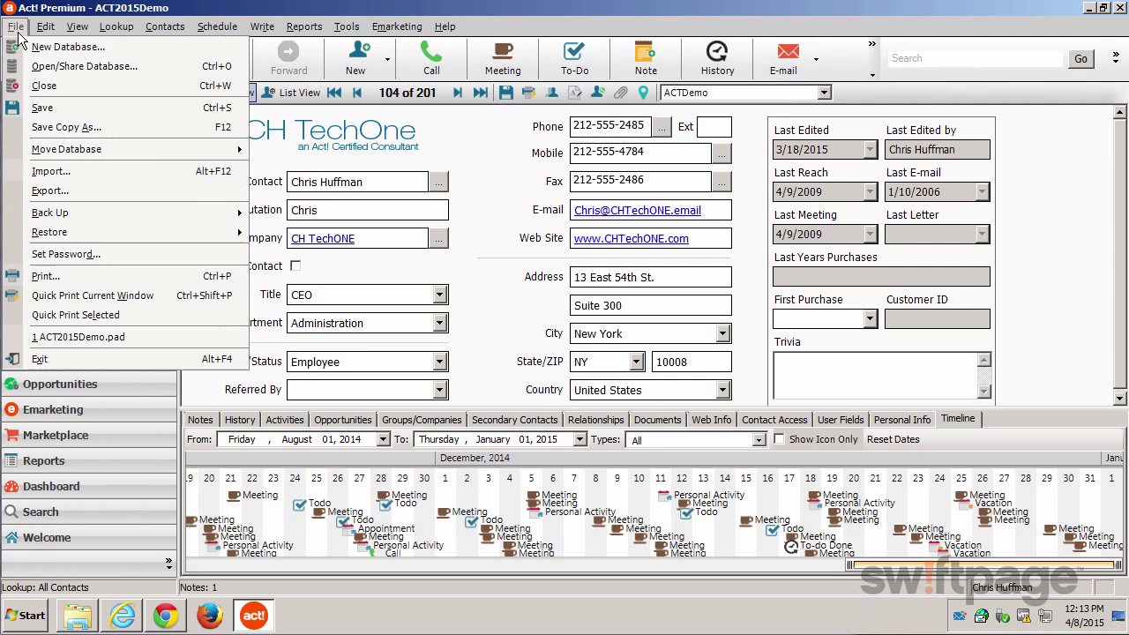
left_click(94, 170)
left_click(603, 452)
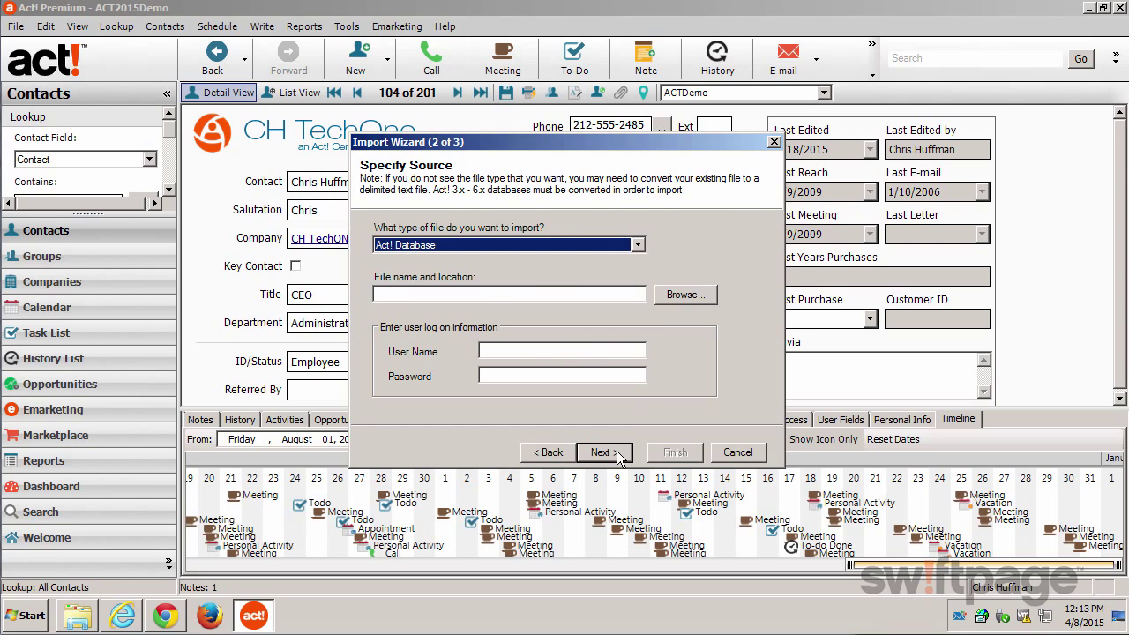
left_click(636, 245)
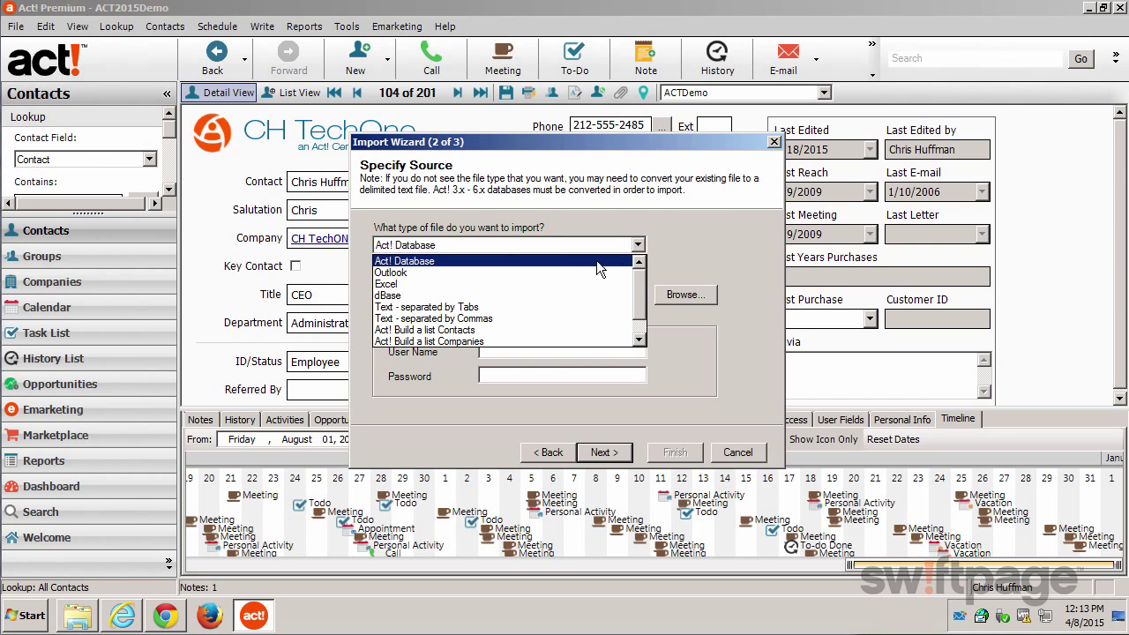
left_click(524, 287)
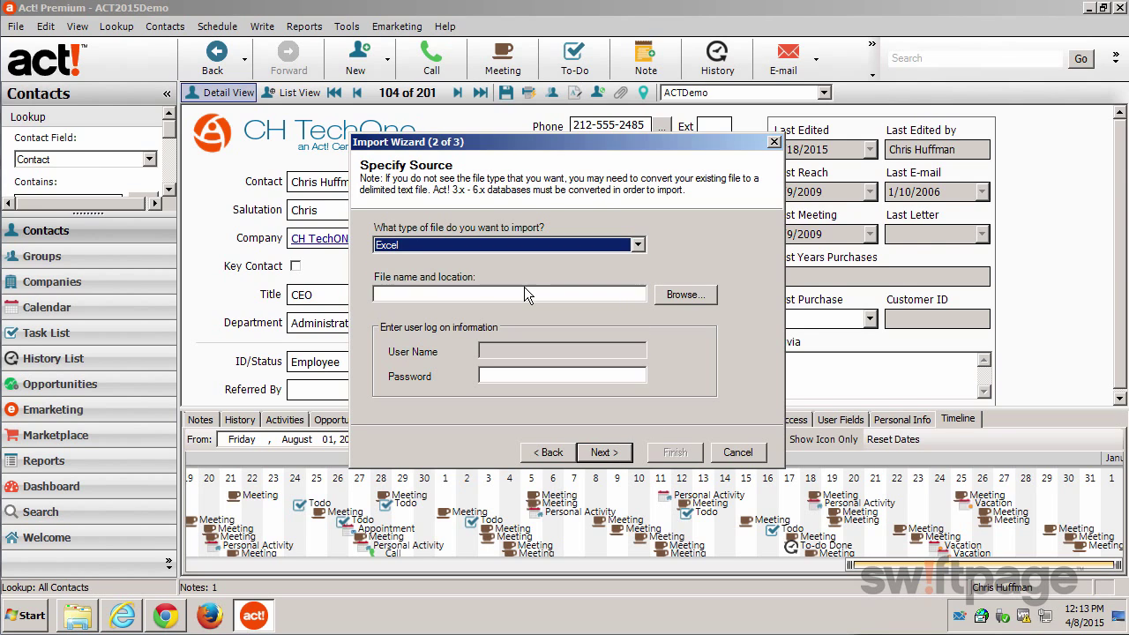
left_click(687, 295)
left_click(590, 275)
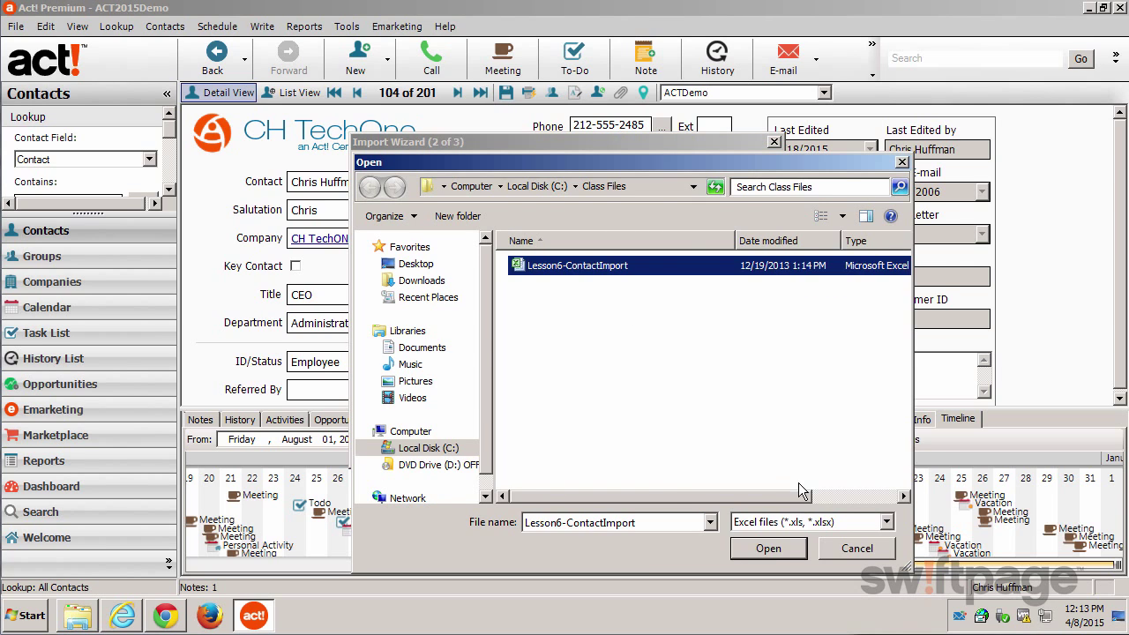
left_click(769, 550)
- Choose contact records for the import, keep the typical import type and open the duplicate checking preferences
left_click(606, 454)
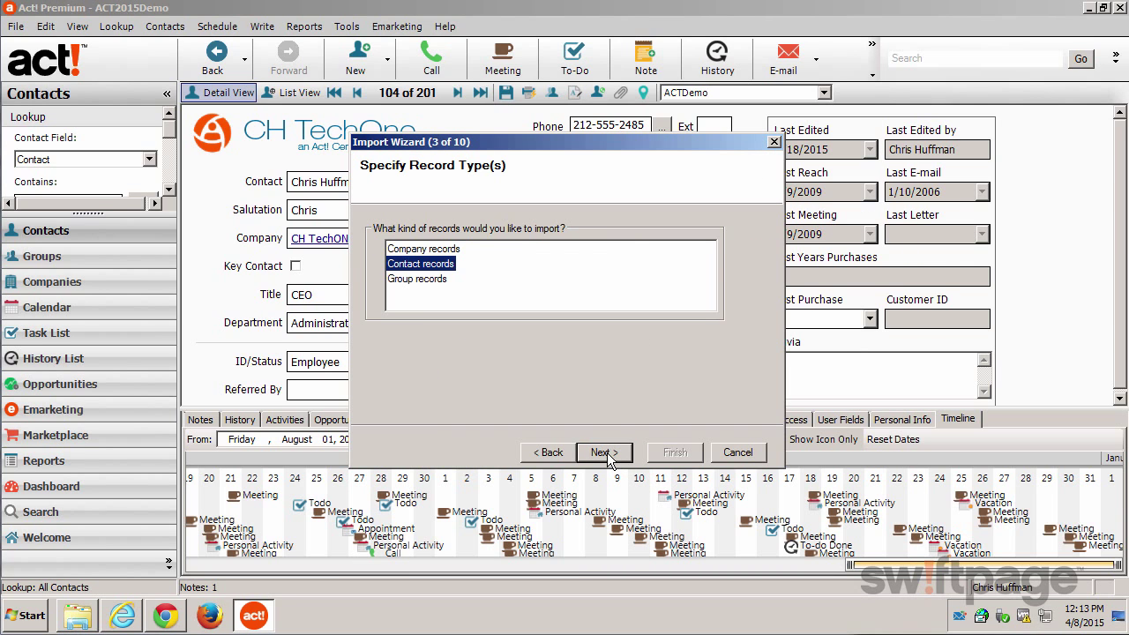
left_click(605, 454)
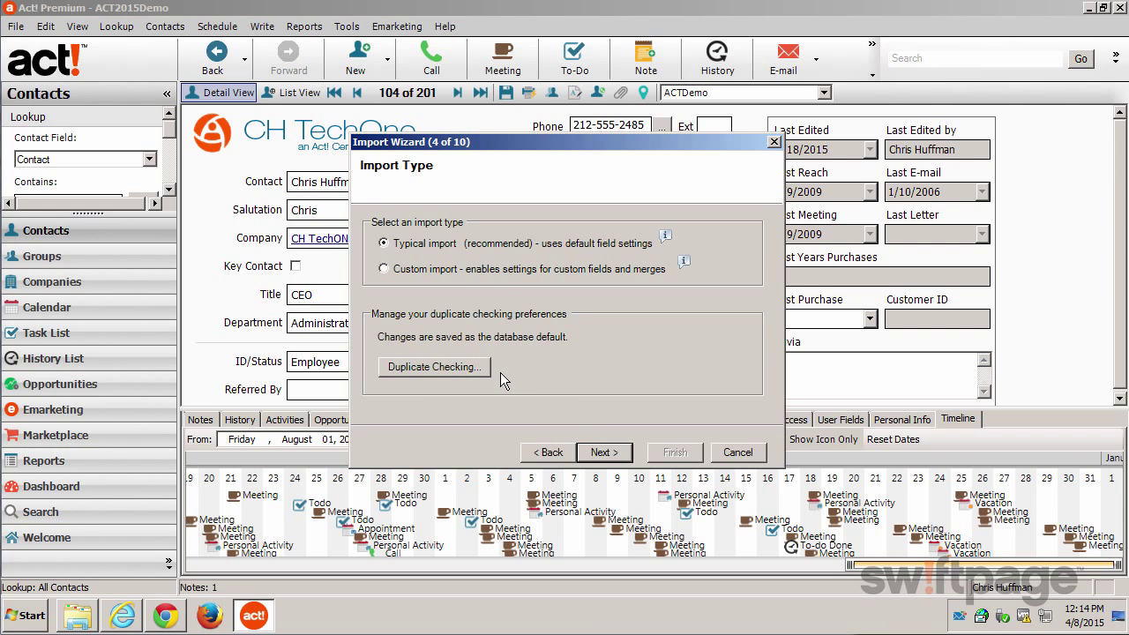
left_click(474, 366)
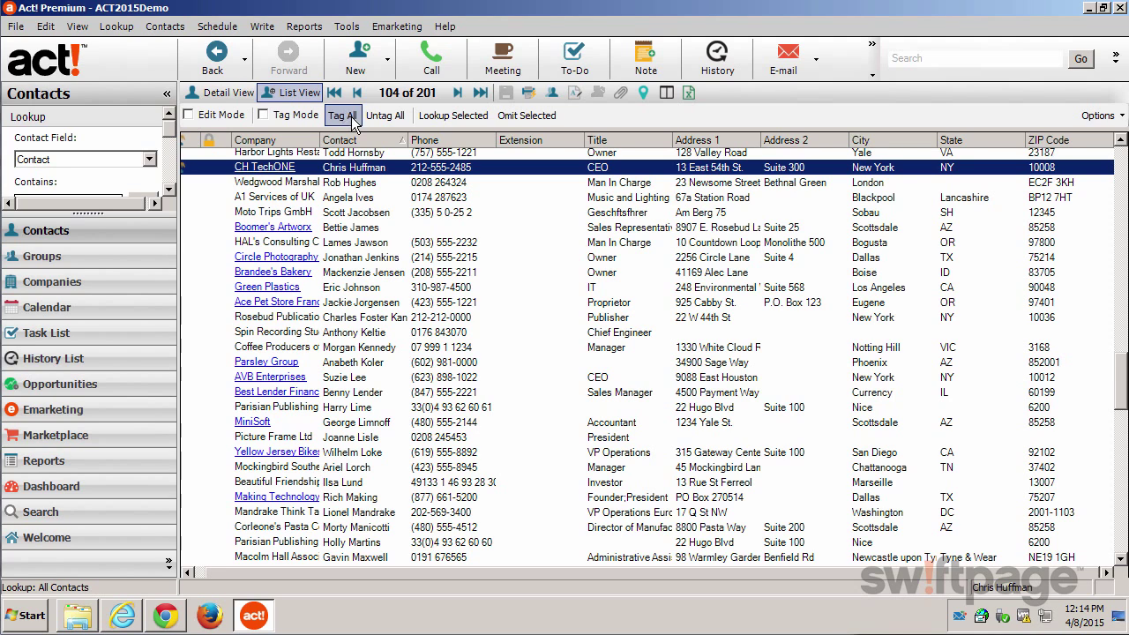
- Open the A1 Services of UK contact's history and select the 8/27/2014 Opportunity Won entry
double_click(360, 201)
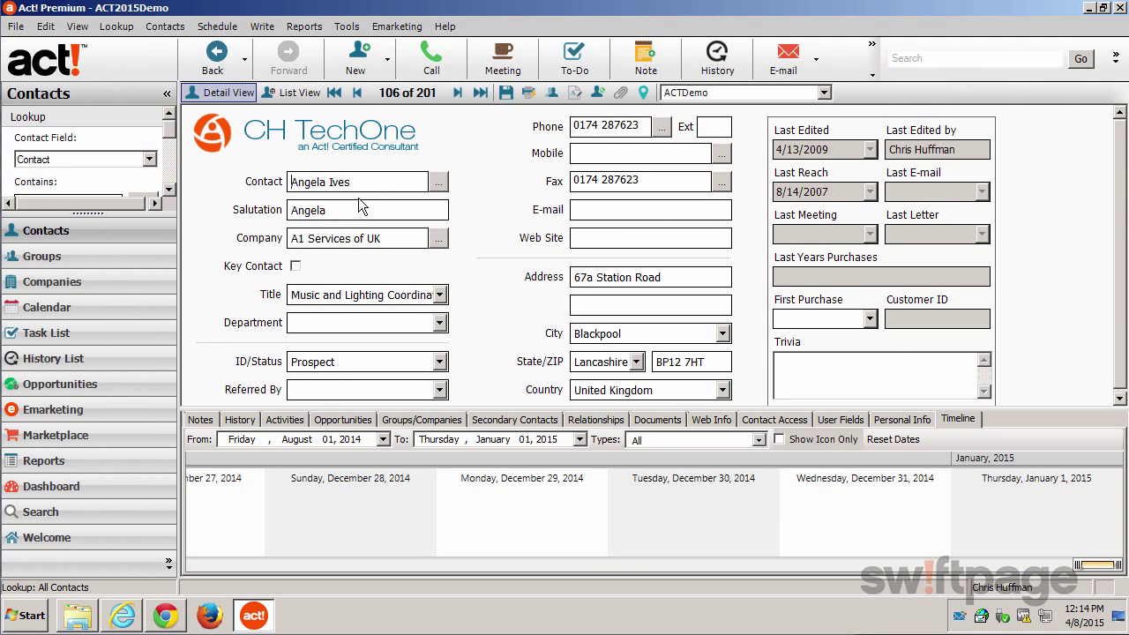
left_click(240, 420)
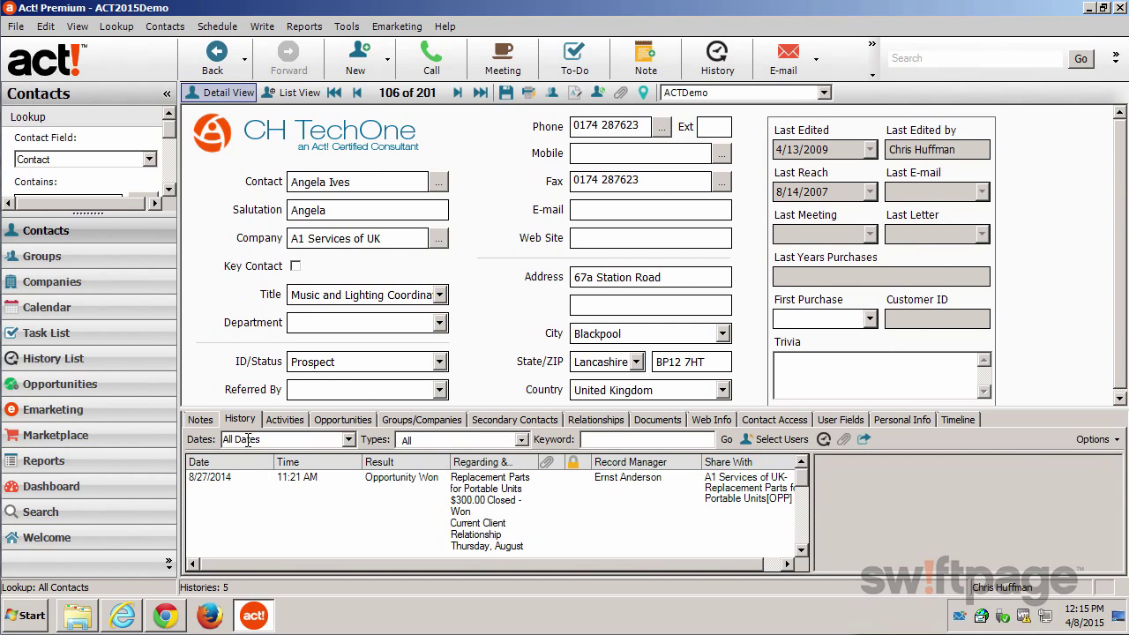
left_click(280, 499)
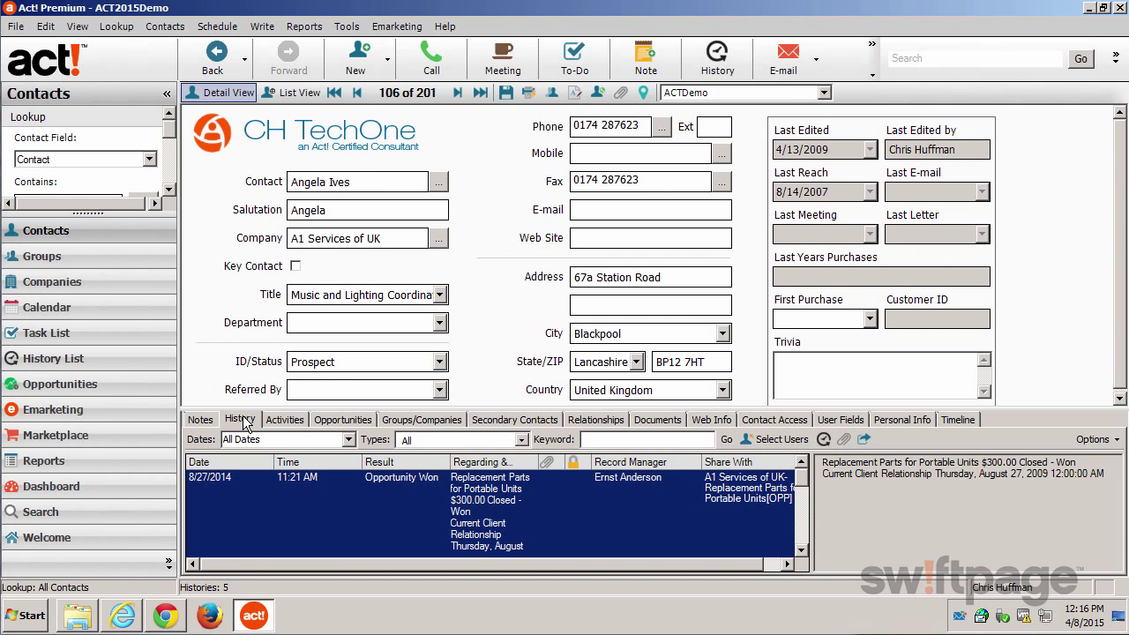
- View the types available for a new history record on this contact and discard the record
right_click(280, 523)
left_click(340, 389)
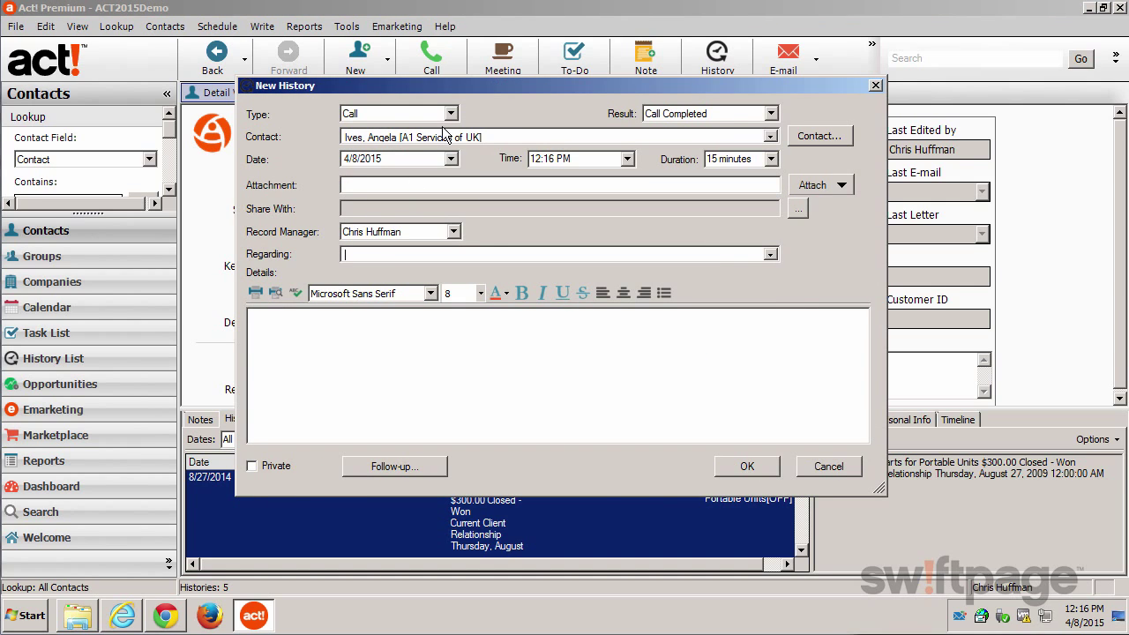
left_click(451, 116)
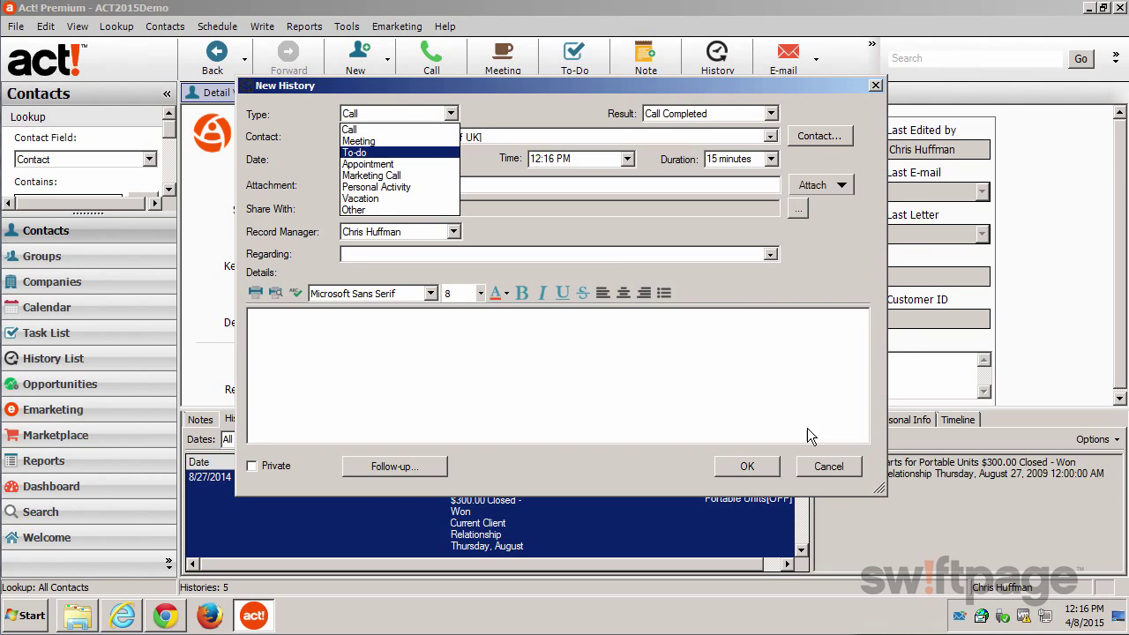
left_click(838, 468)
left_click(836, 465)
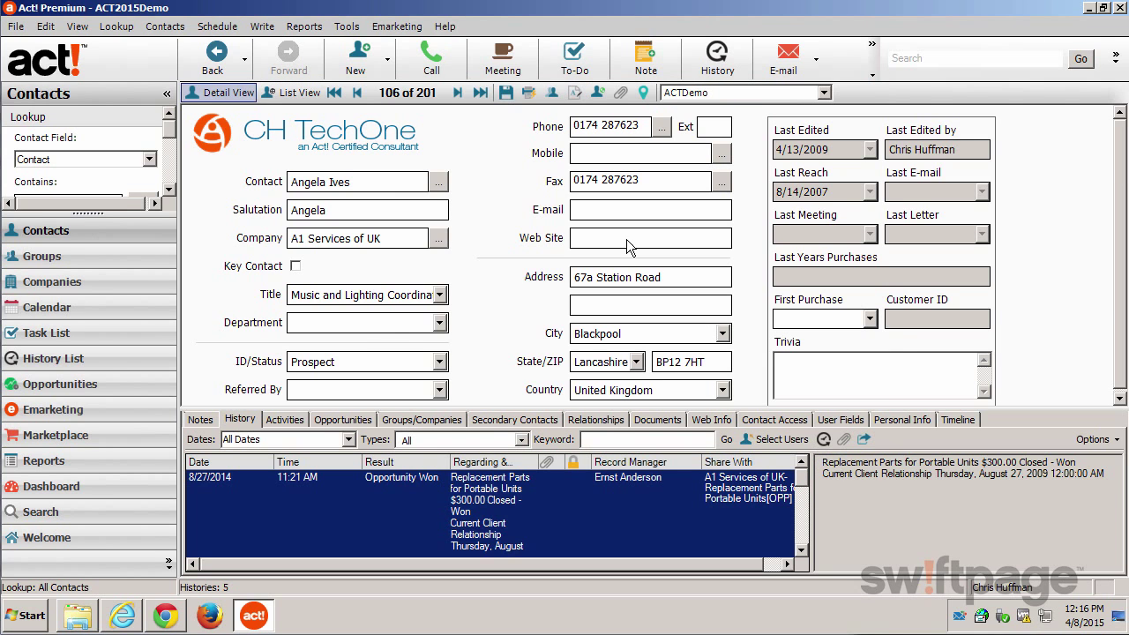
- Set the default type for new histories to Meeting in the startup preferences, and open a new history record for this contact to check it
left_click(346, 26)
left_click(410, 502)
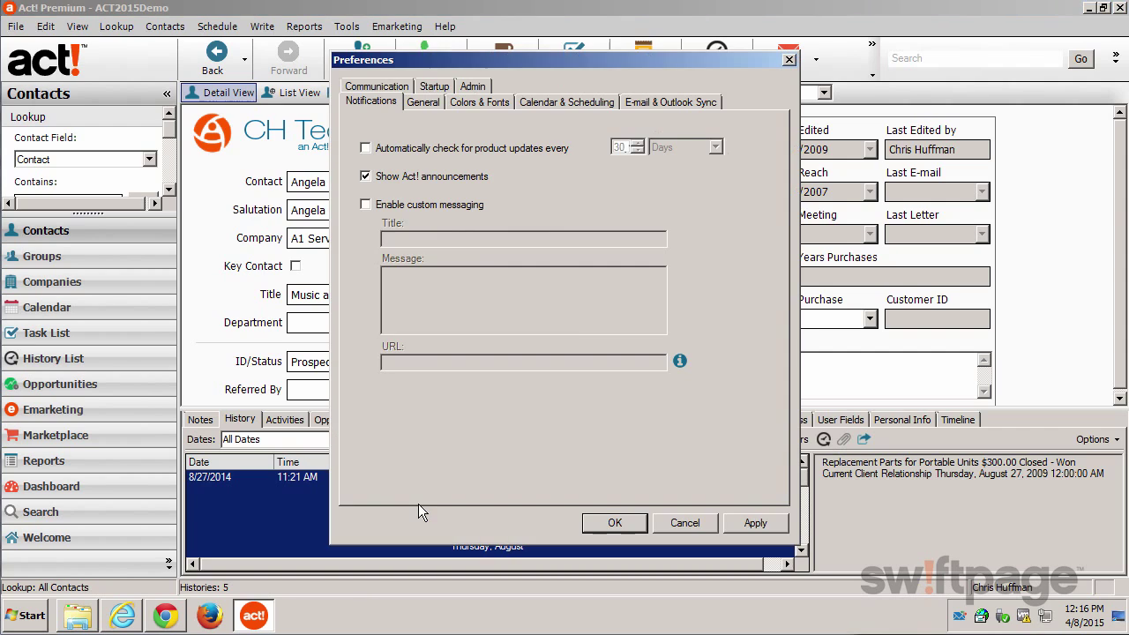
left_click(435, 86)
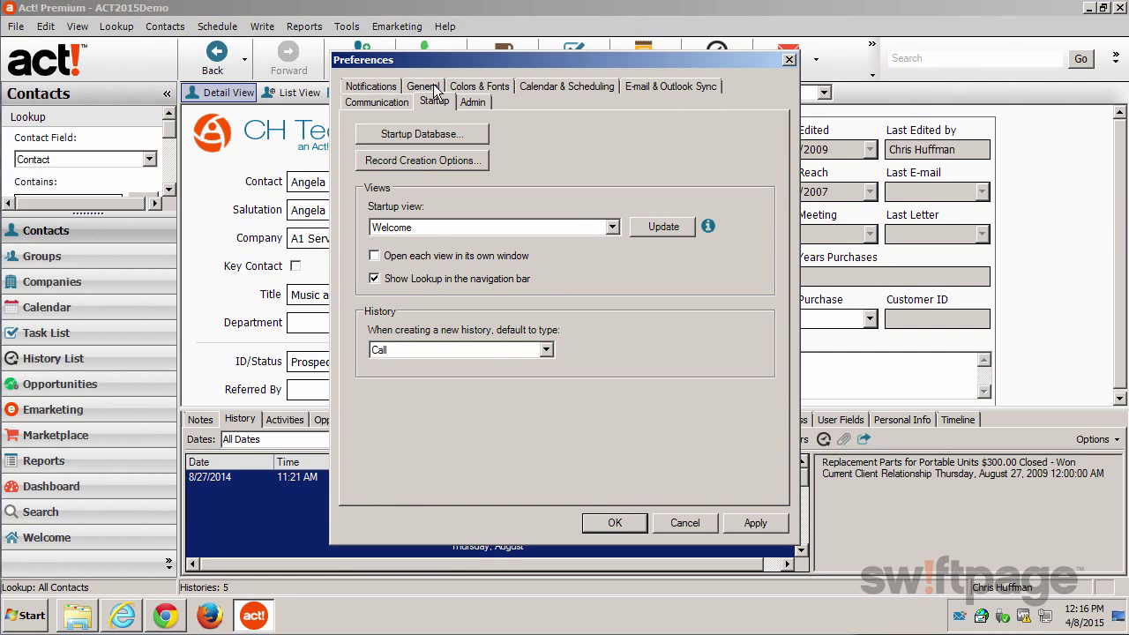
left_click(433, 350)
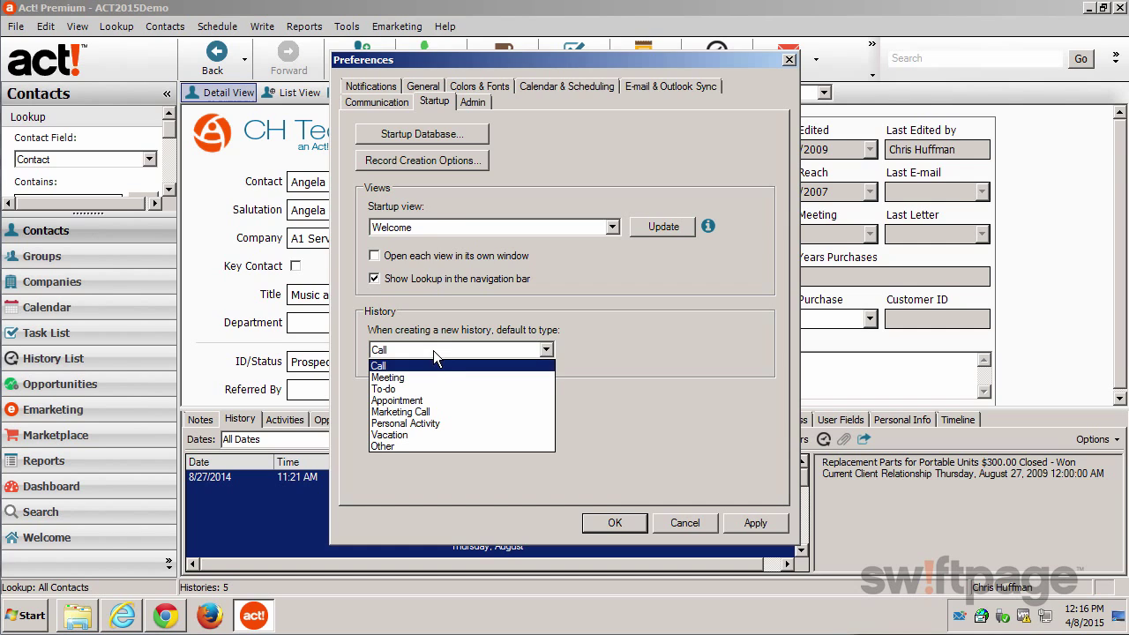
left_click(426, 377)
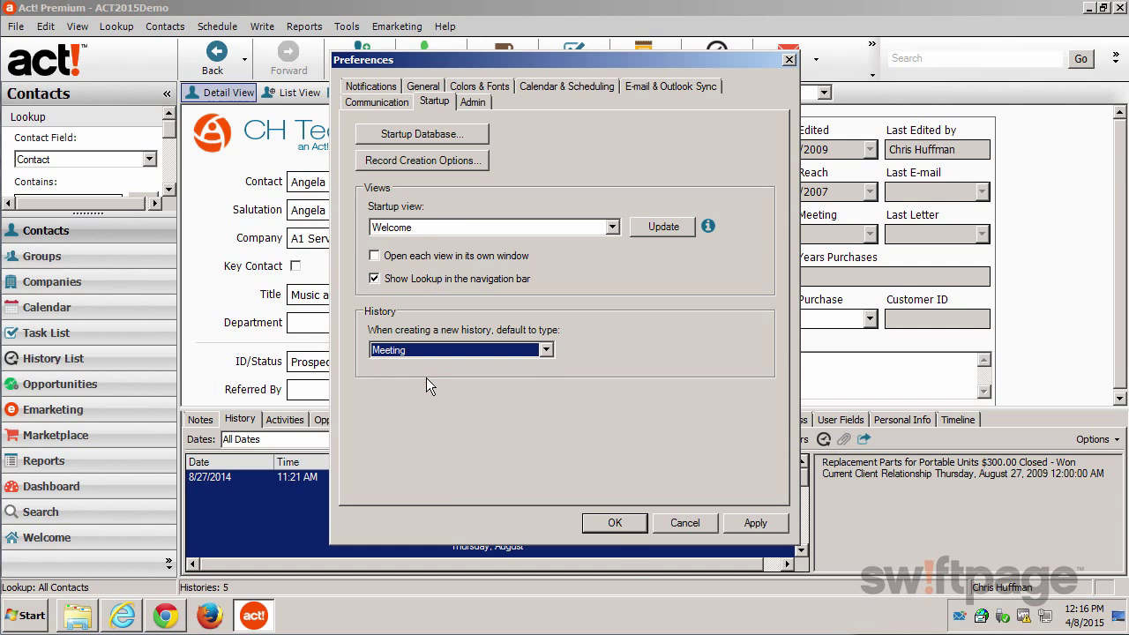
left_click(615, 523)
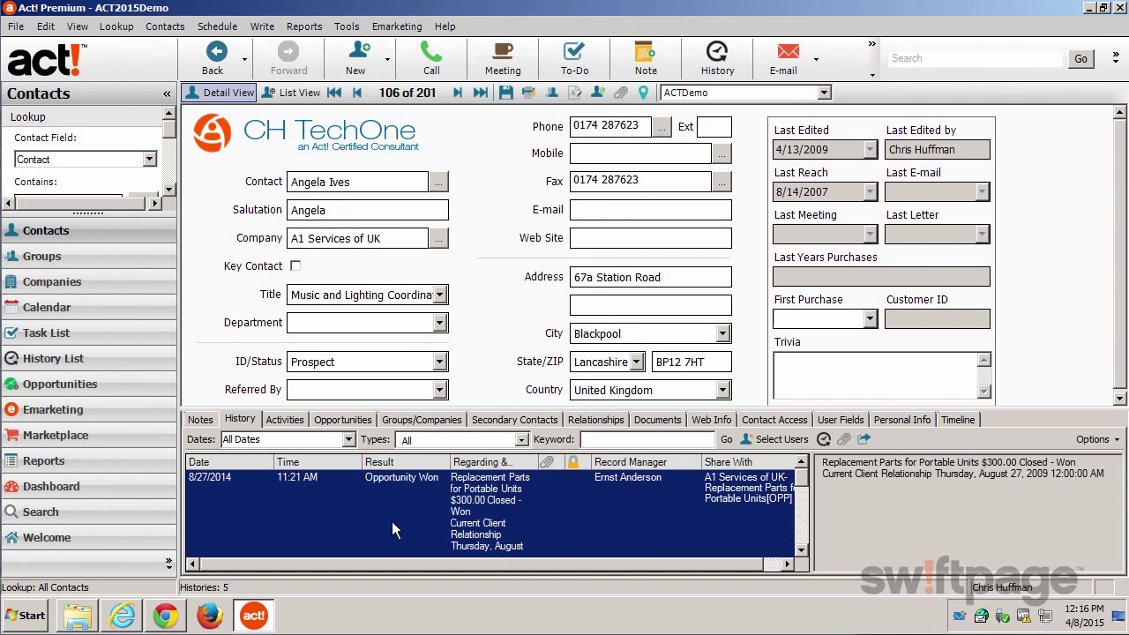
right_click(306, 518)
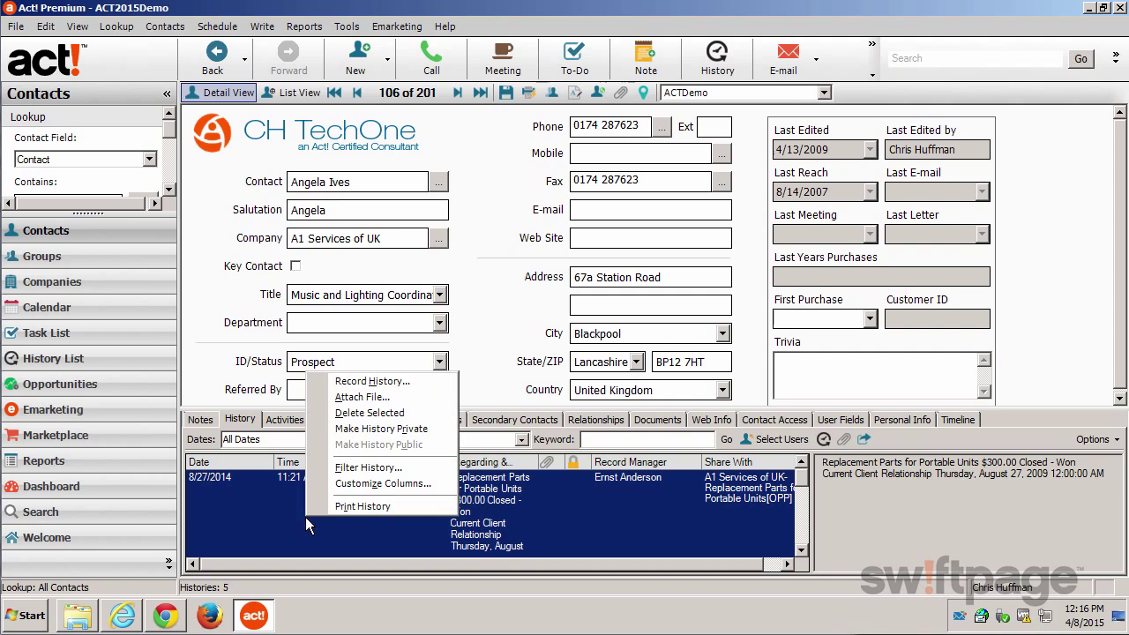
left_click(368, 382)
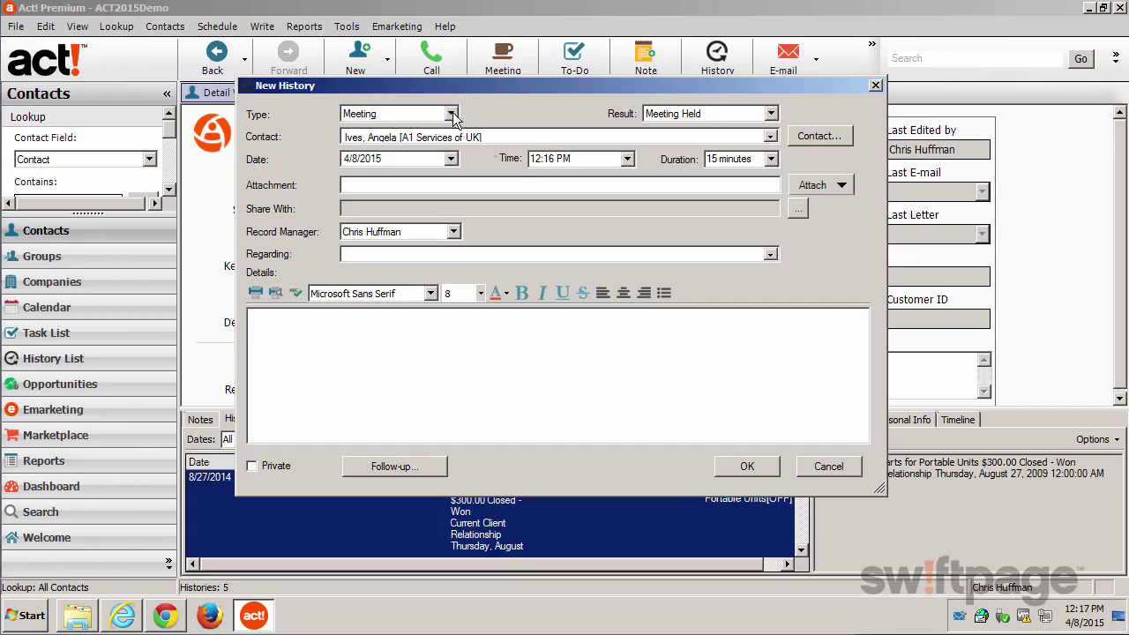
- Discard the new history record and view the documents of the A1 Services of UK contact
left_click(826, 467)
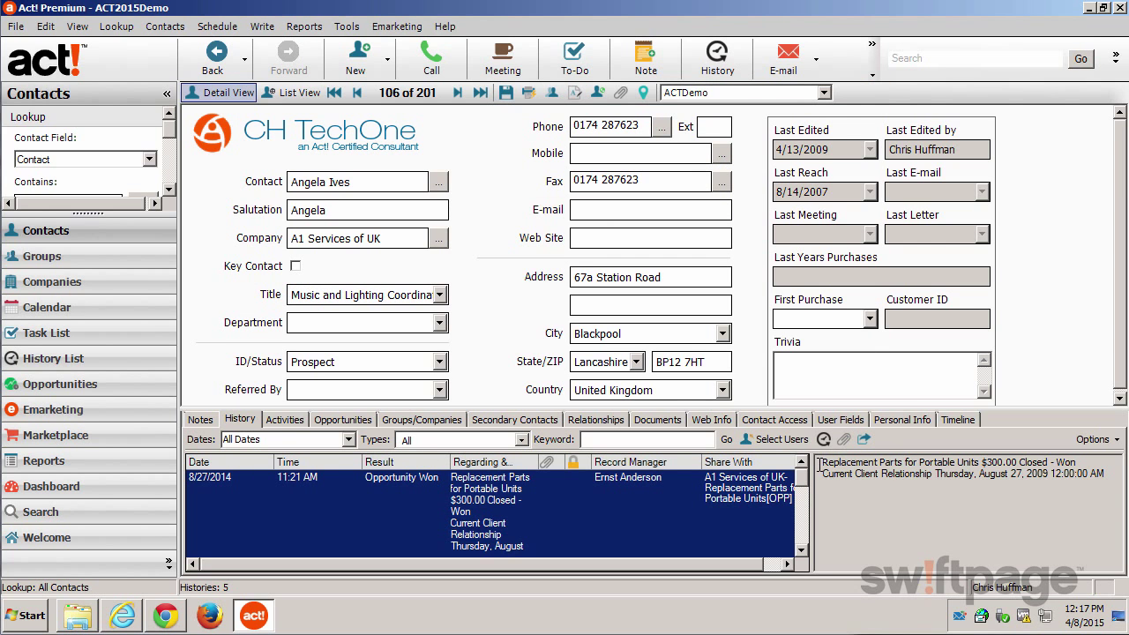
left_click(668, 421)
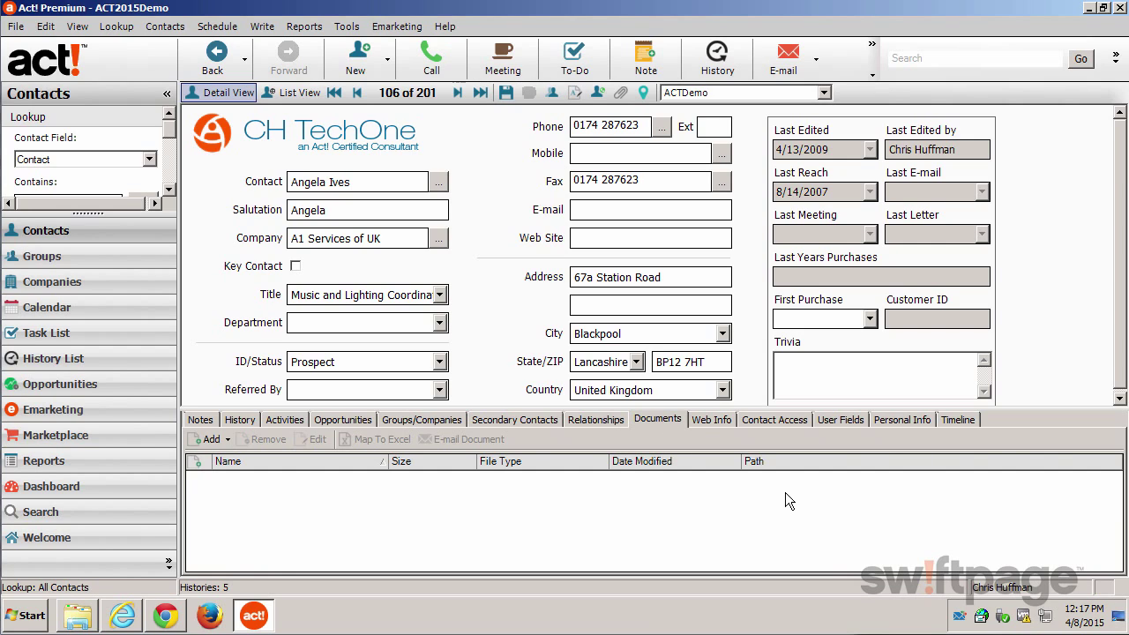
right_click(609, 492)
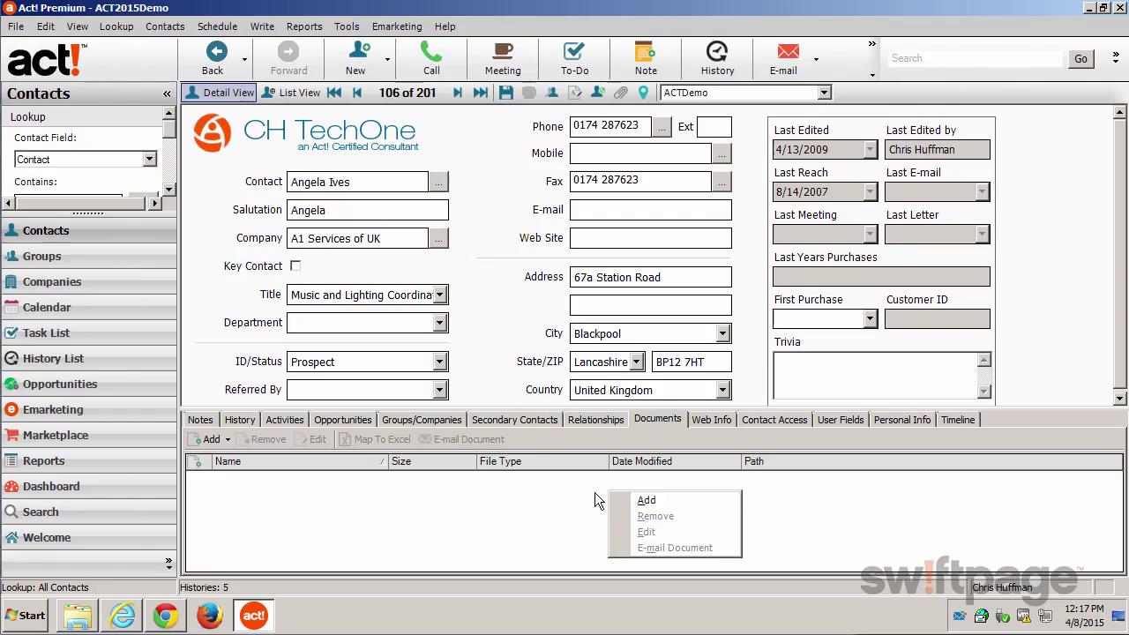
left_click(587, 495)
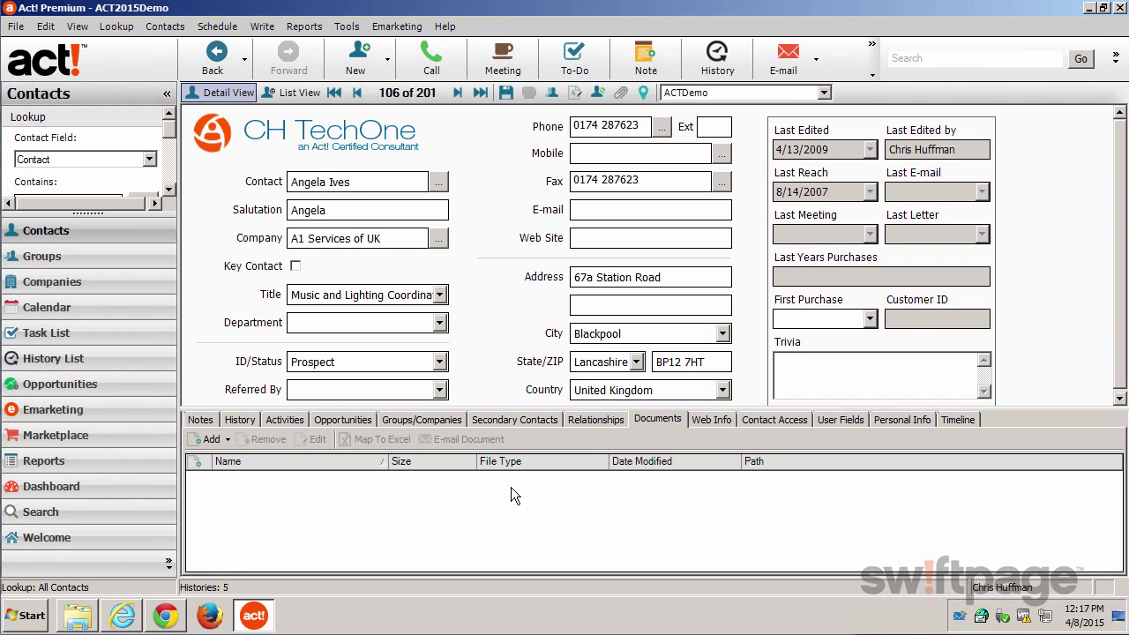
- Attach a shortcut to the C:\Class Files folder to this contact's documents, and open the folder from it to check it
left_click(226, 440)
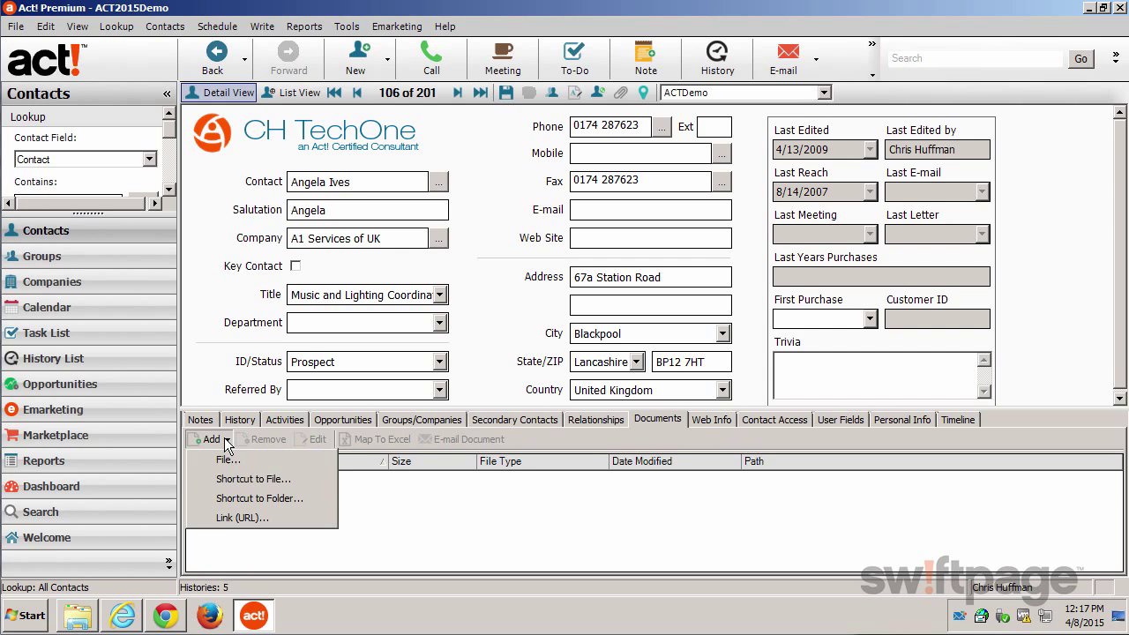
left_click(233, 499)
left_click(448, 289)
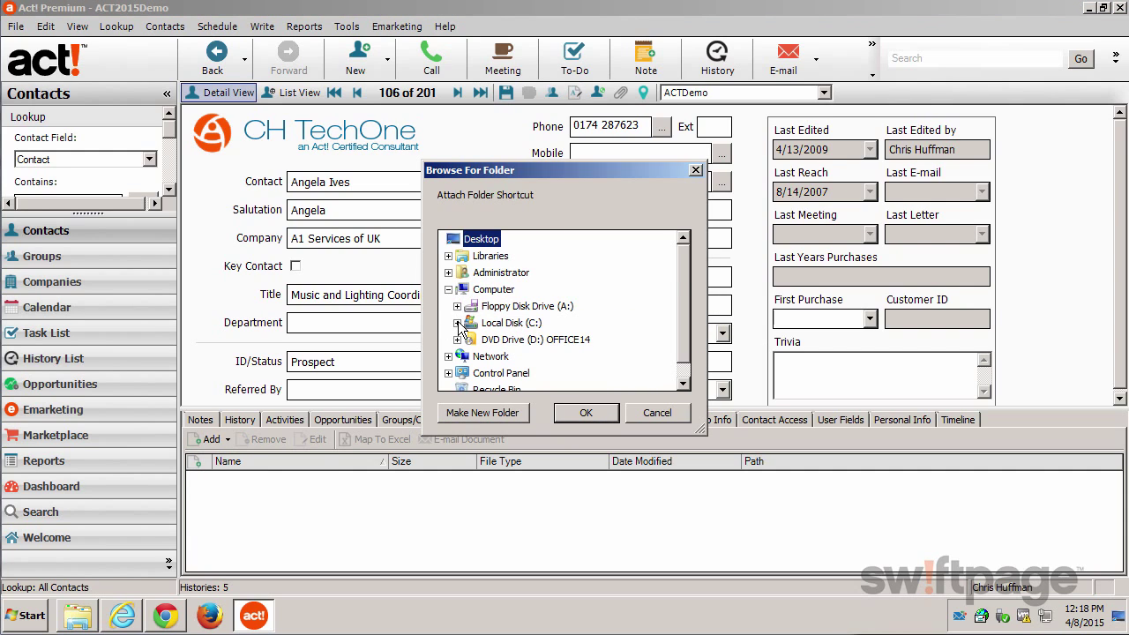
left_click(457, 322)
left_click(511, 291)
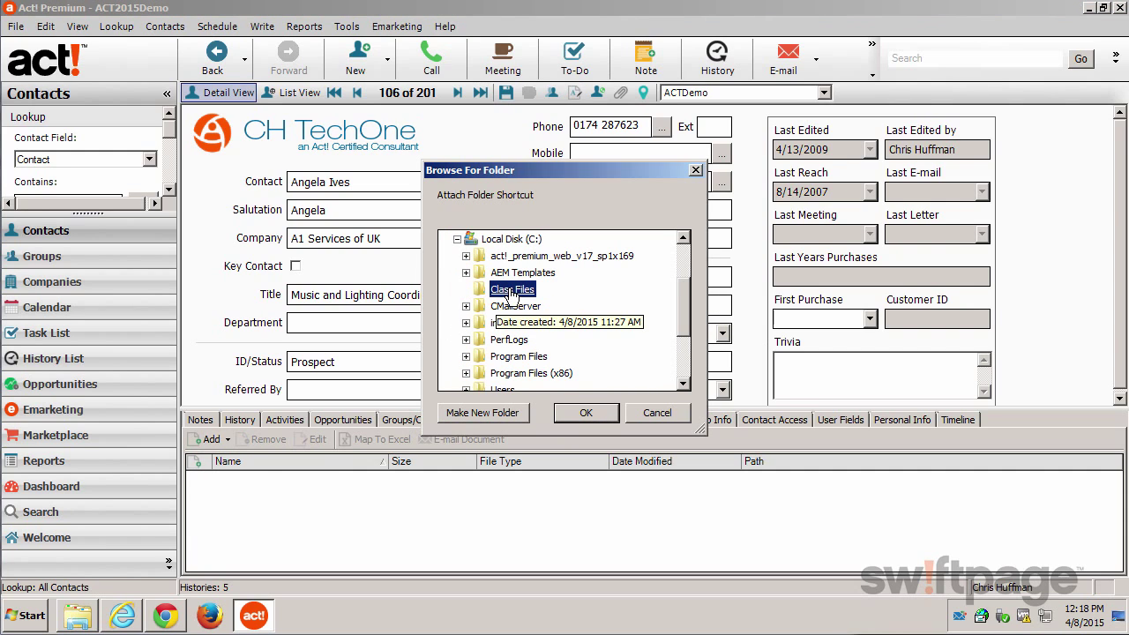
left_click(585, 412)
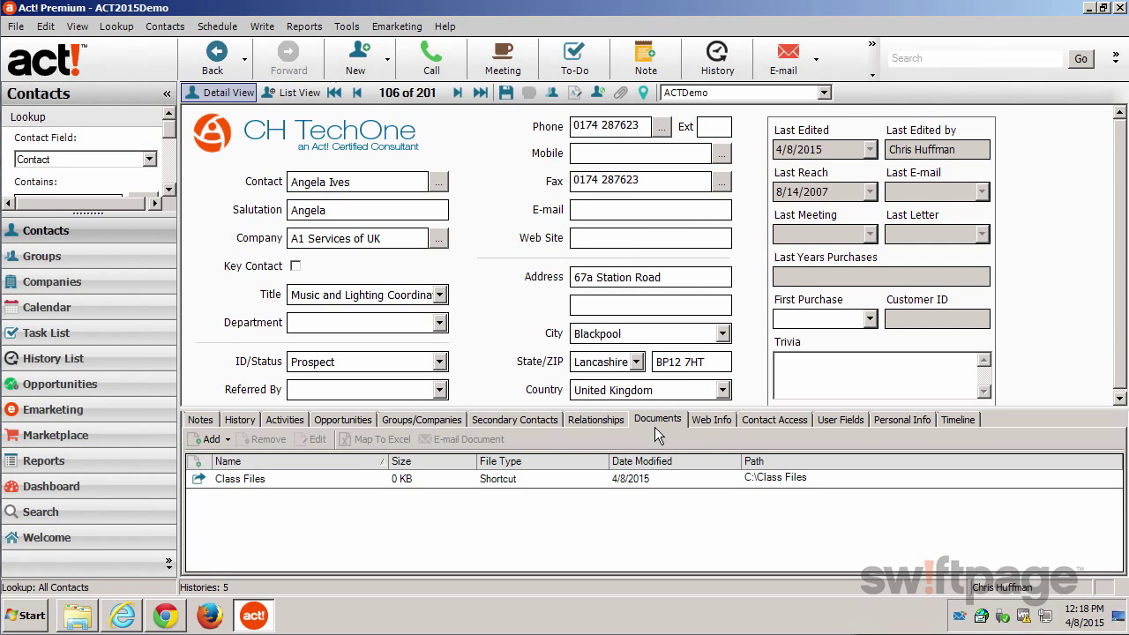
double_click(255, 479)
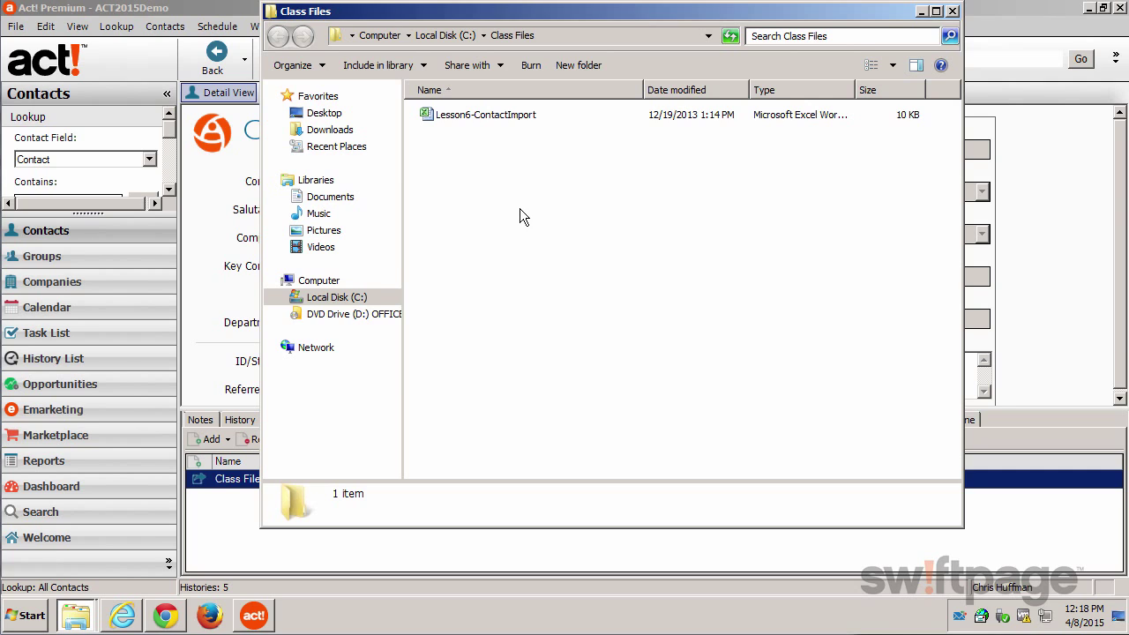
left_click(951, 10)
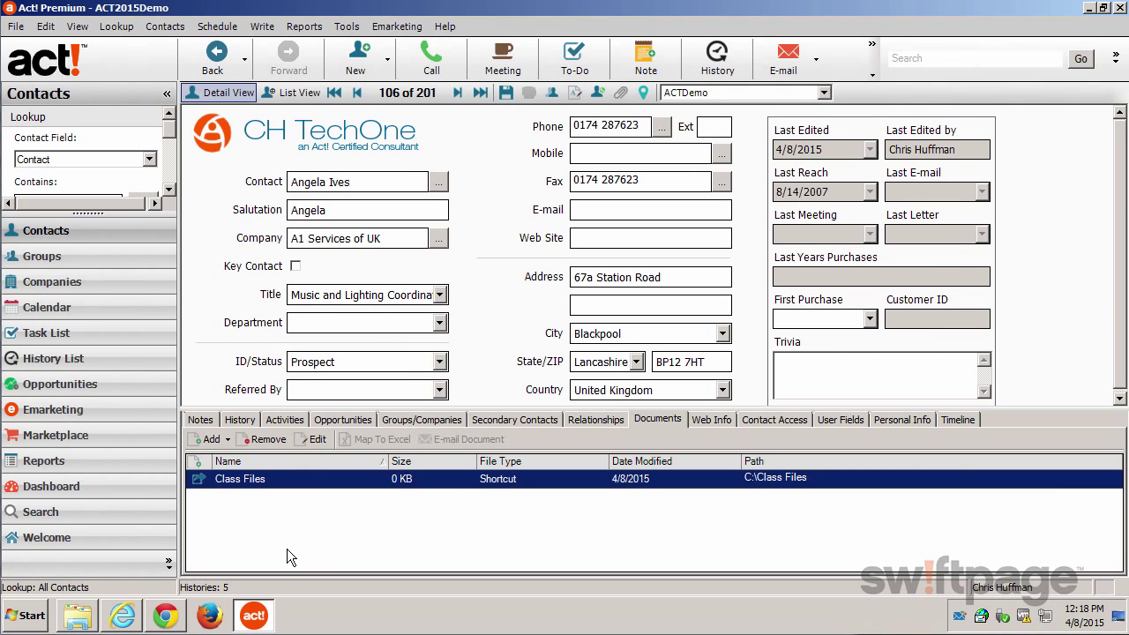
left_click(219, 440)
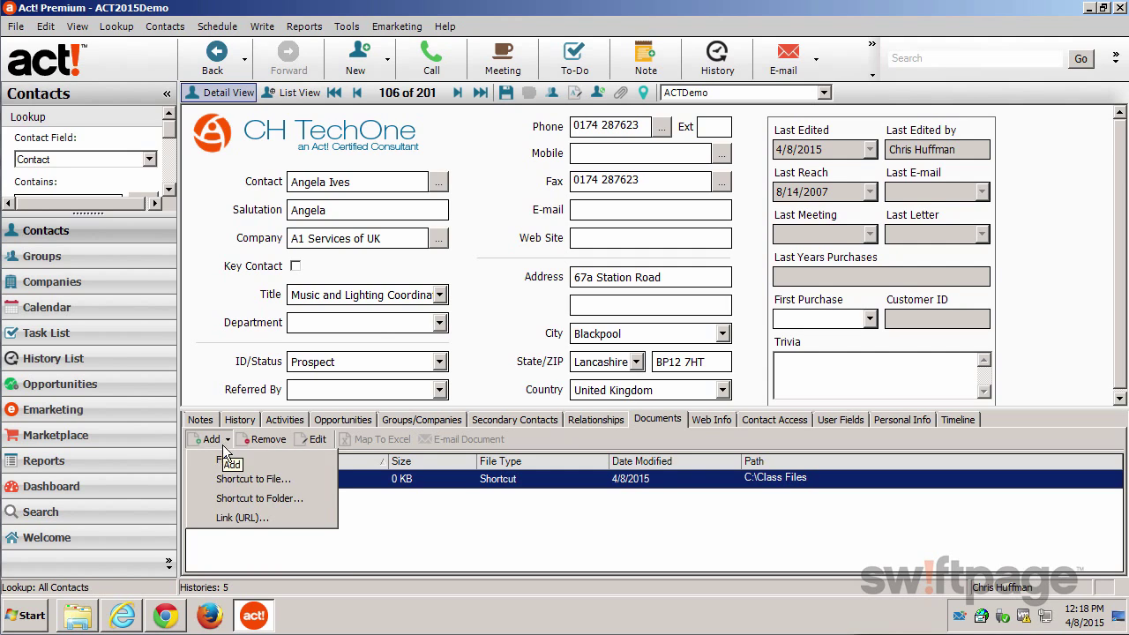
left_click(249, 519)
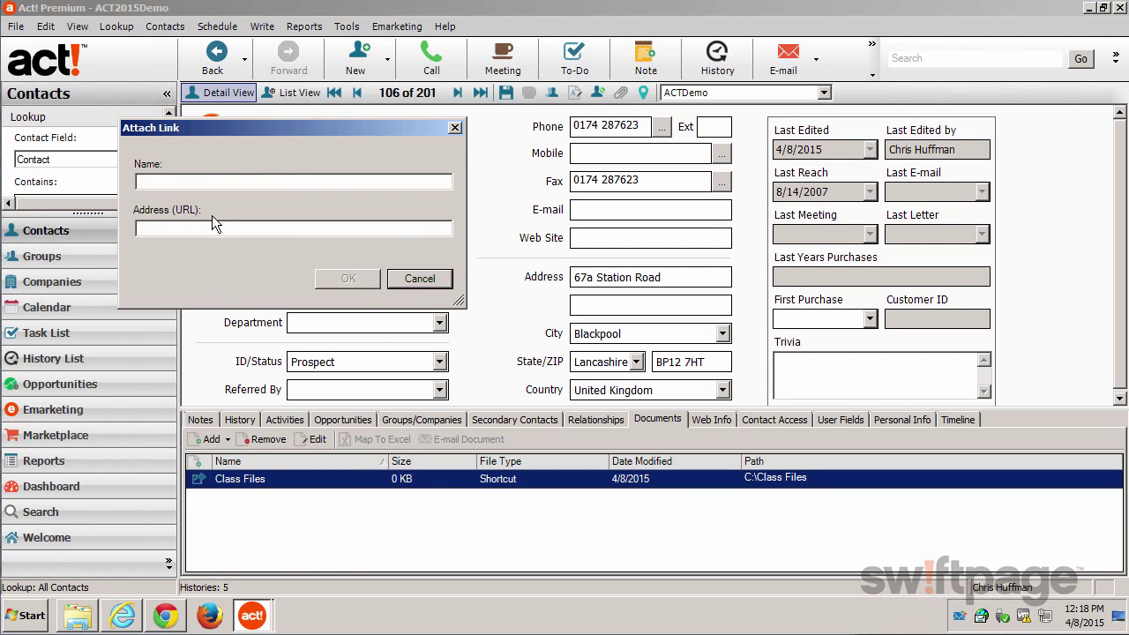
type("Act")
key("Tab")
type("www.act.com")
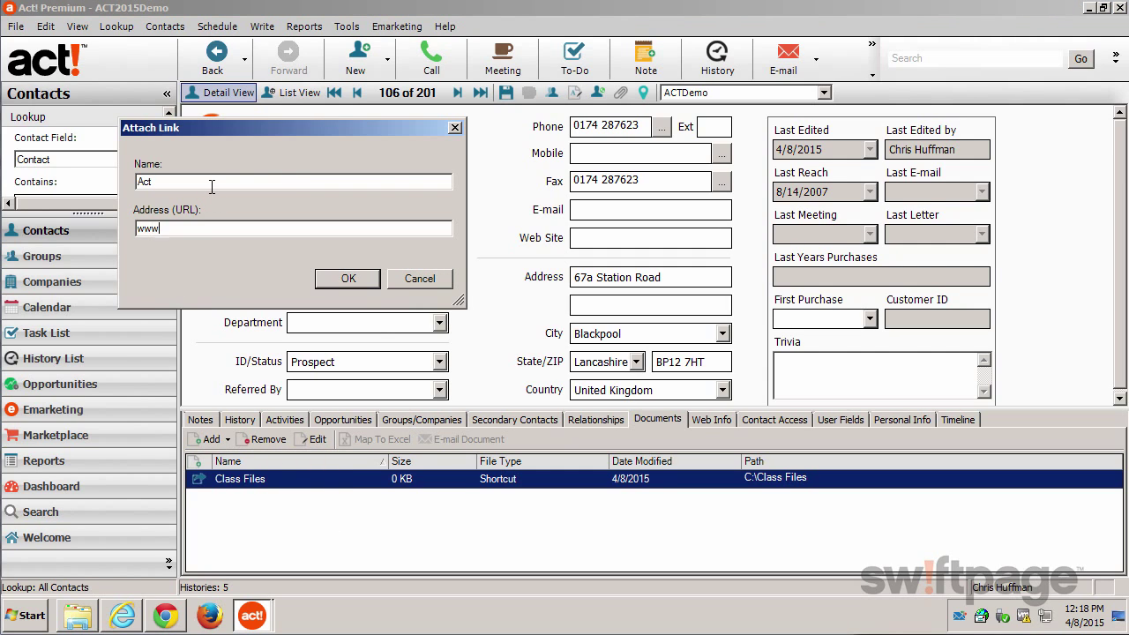
left_click(348, 279)
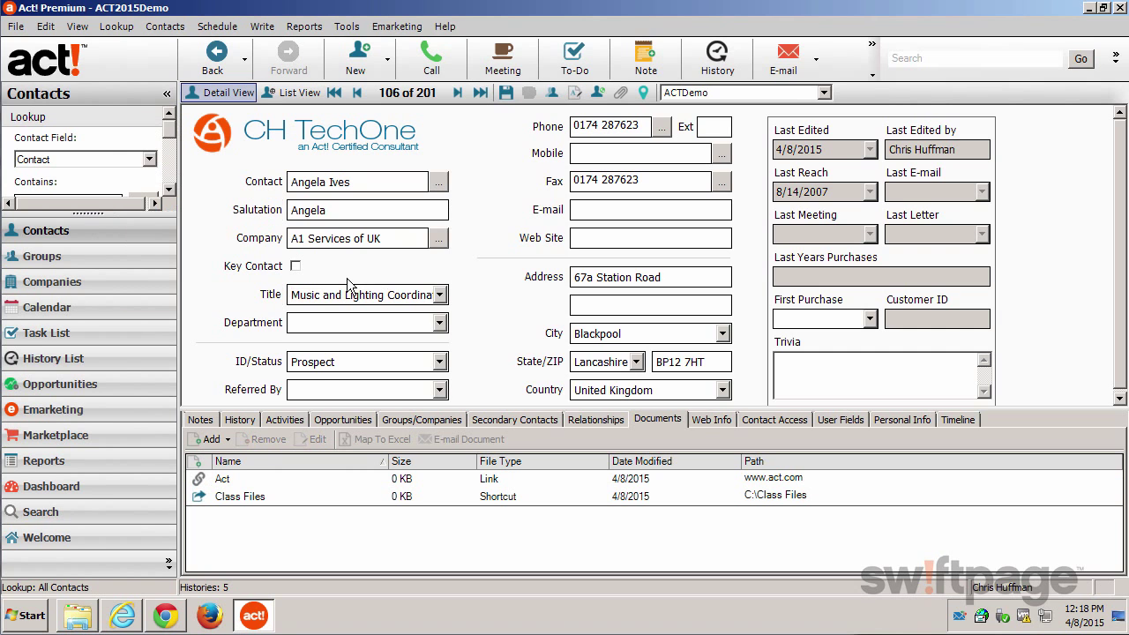
double_click(234, 478)
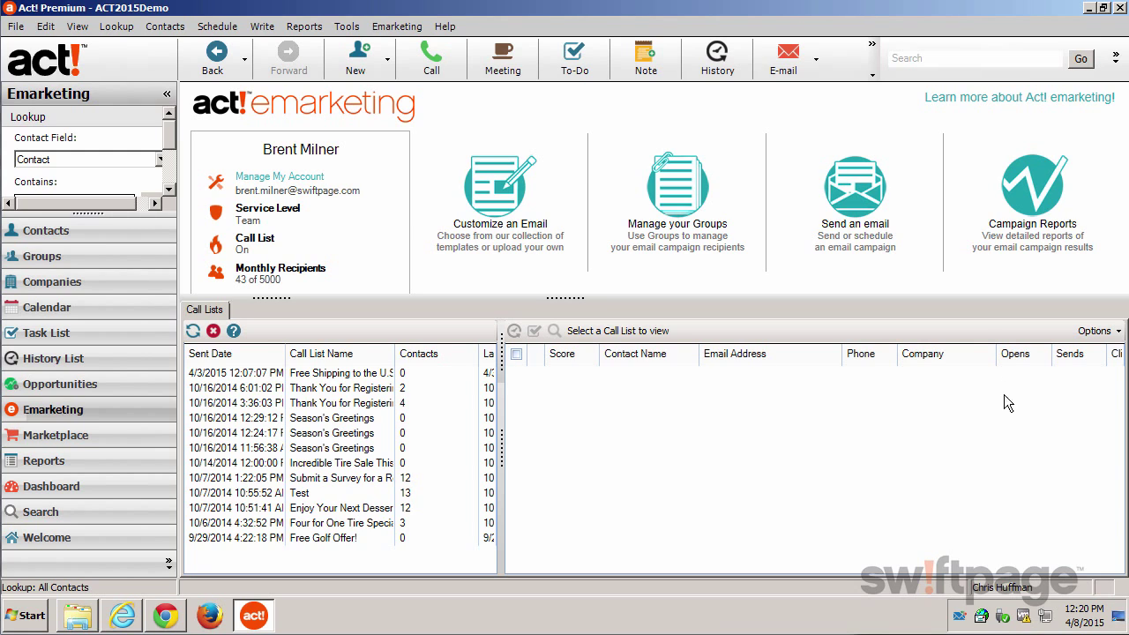
- View the options for sending an email campaign and leave without sending anything
left_click(859, 199)
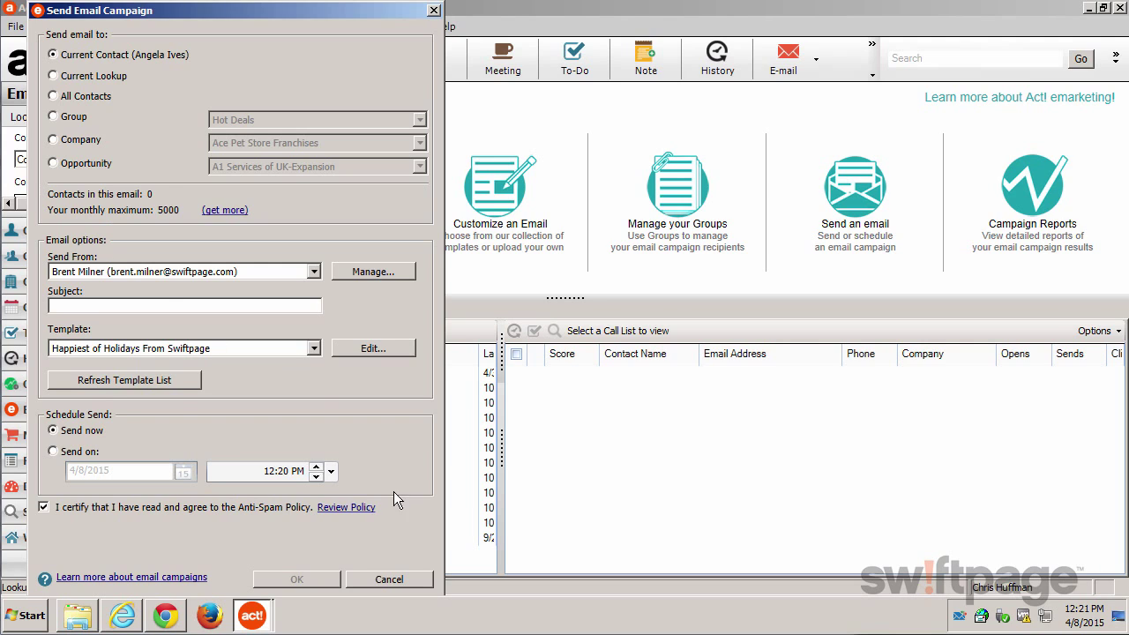
left_click(394, 582)
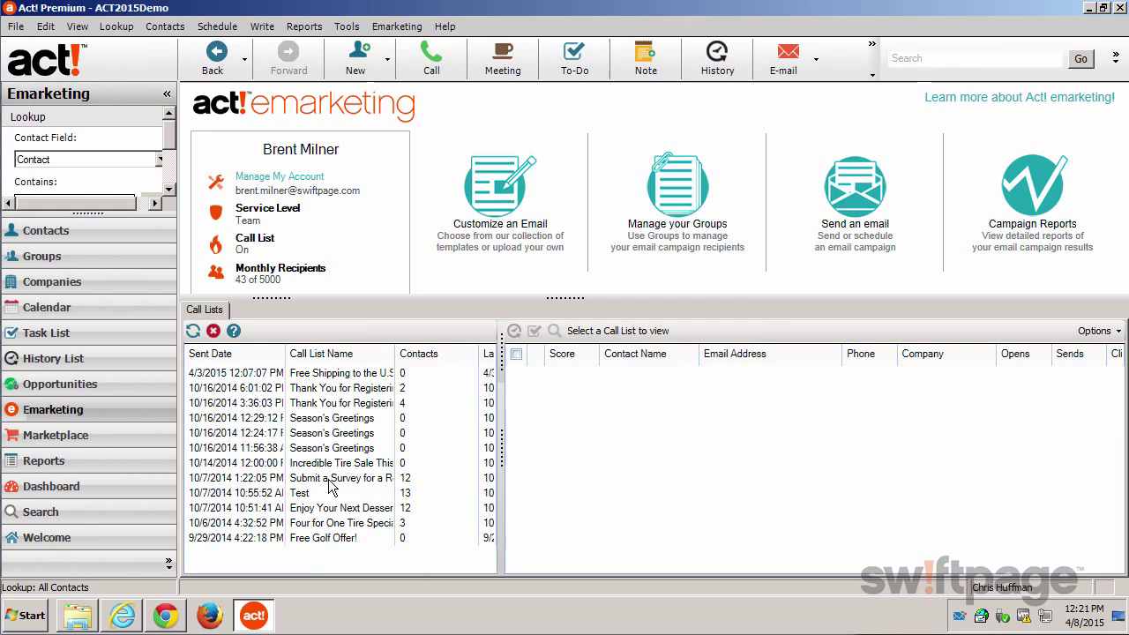
- Select the first four contacts in the 10/7/2014 survey call list and start recording a history for them
left_click(329, 480)
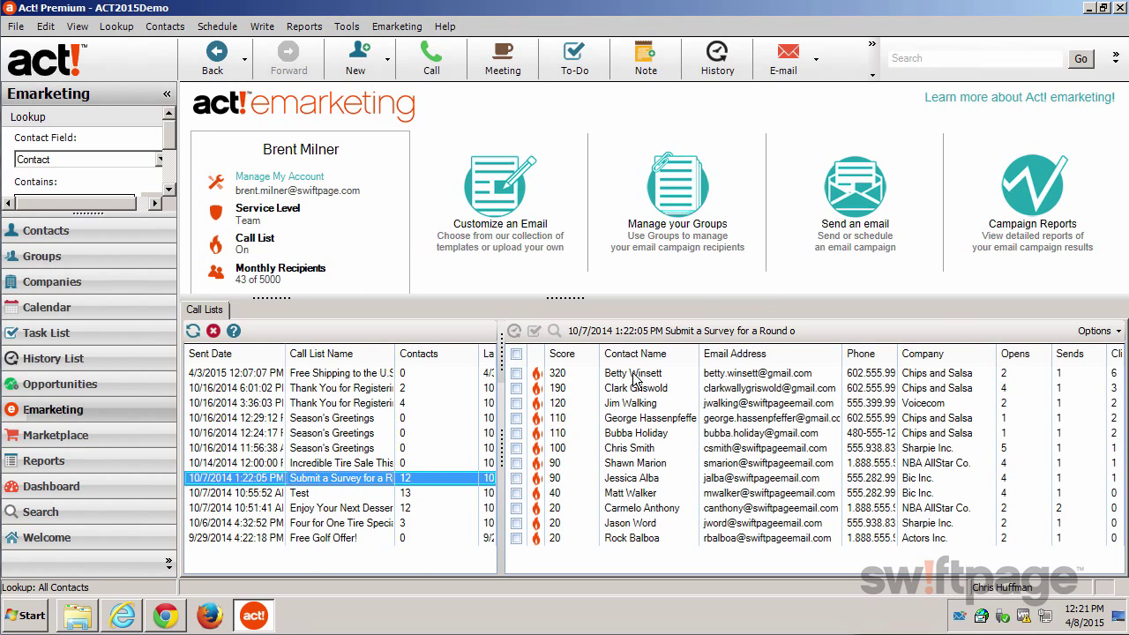
left_click_drag(632, 379, 629, 423)
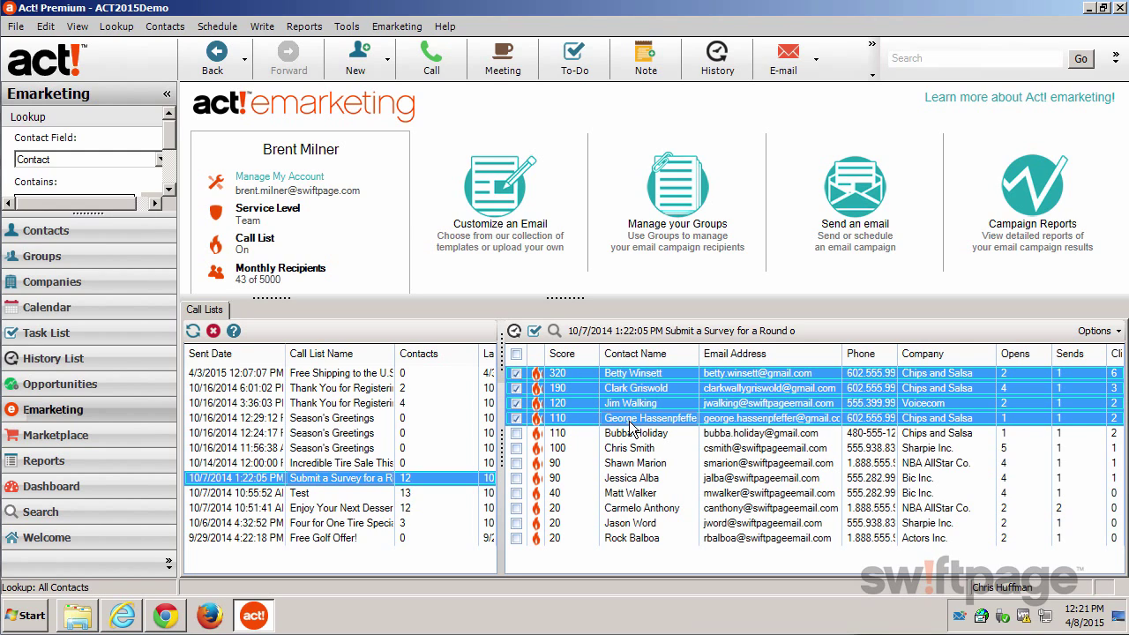
left_click(514, 332)
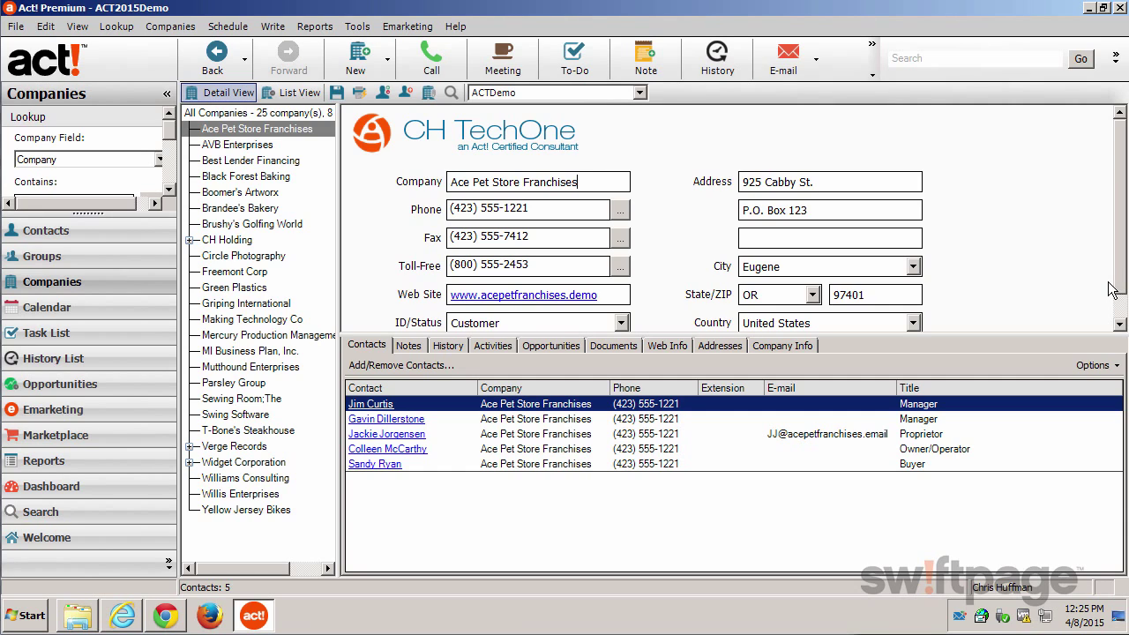
- Define a new company field named Color that keeps the Character type and uses a newly created drop-down list
left_click(358, 27)
left_click(375, 68)
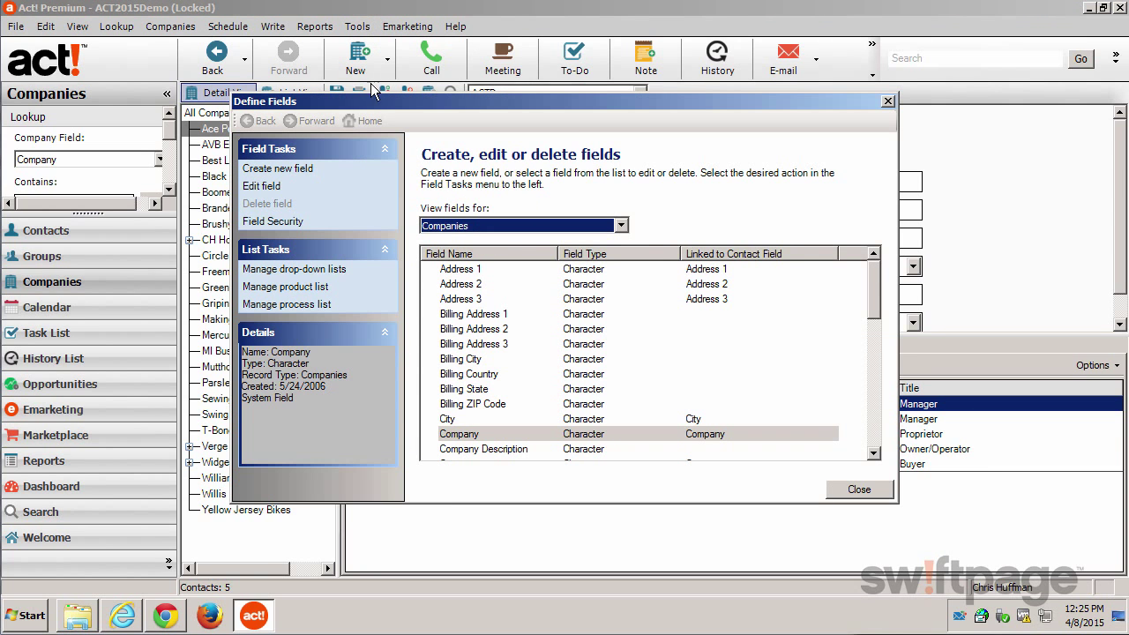
left_click(307, 180)
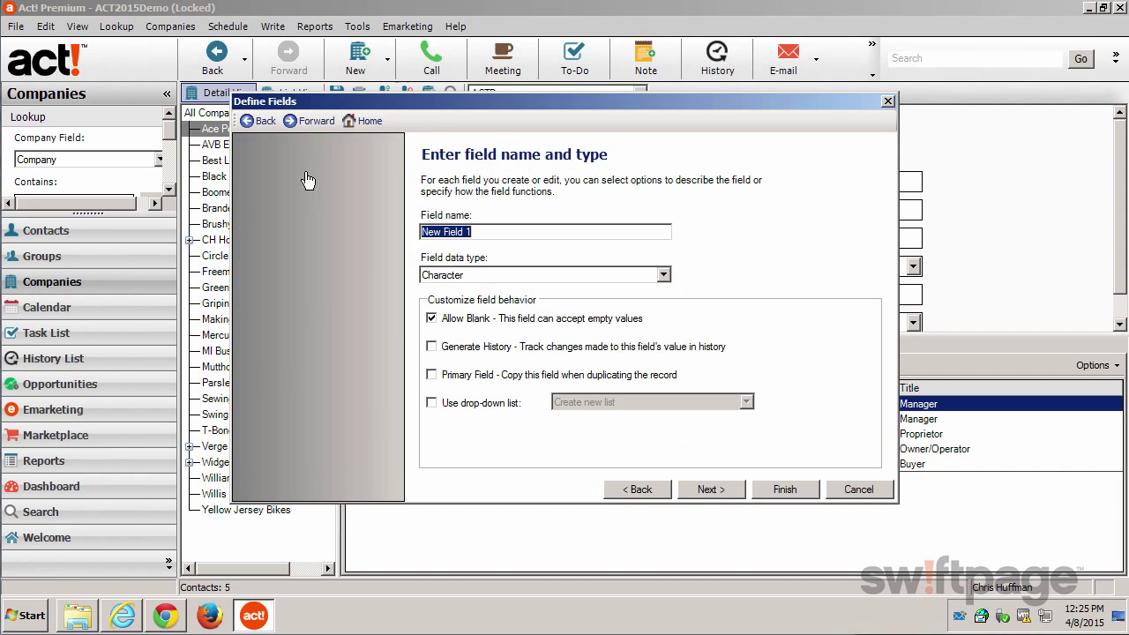
type("Color")
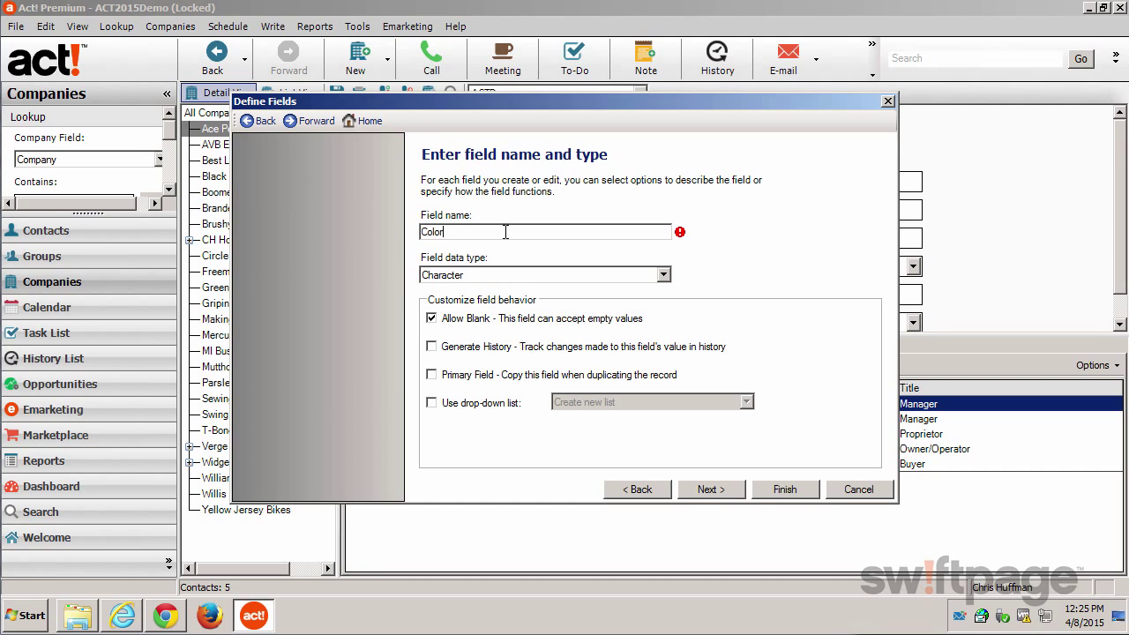
left_click(433, 403)
left_click(719, 404)
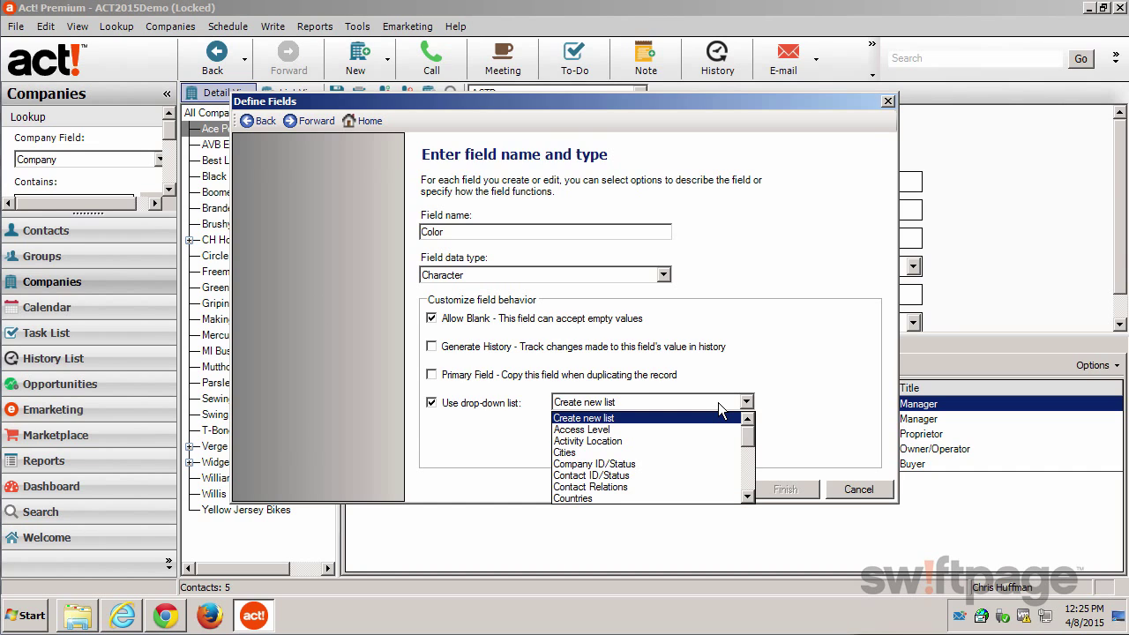
left_click_drag(749, 434, 748, 402)
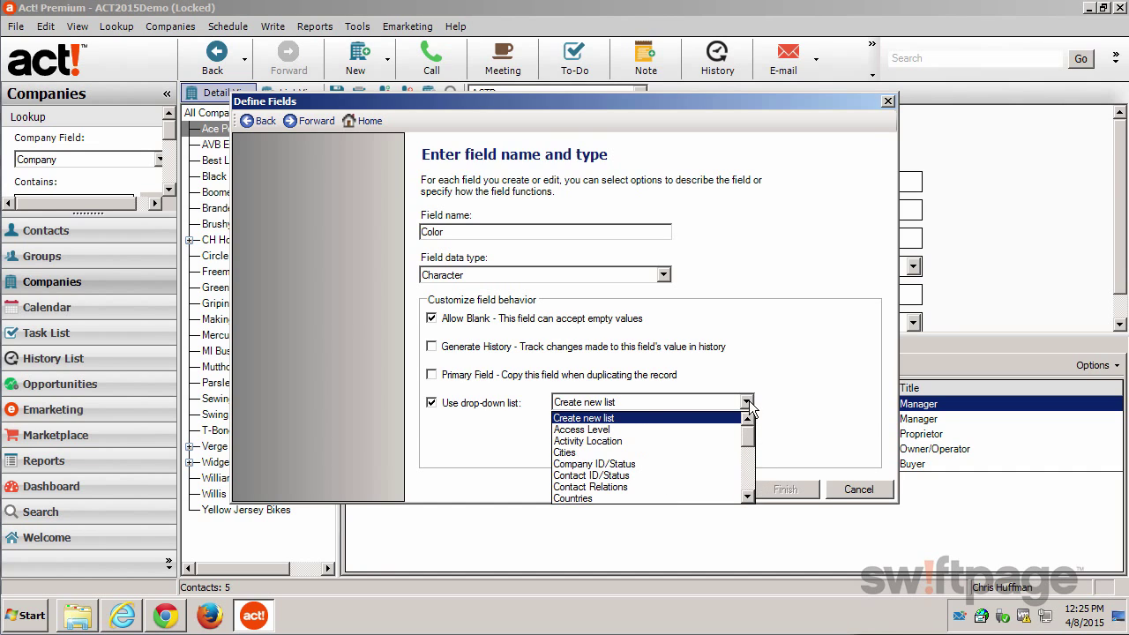
left_click(668, 402)
- Name the field's new drop-down list Color and stop users from editing its items
left_click(706, 489)
type("C")
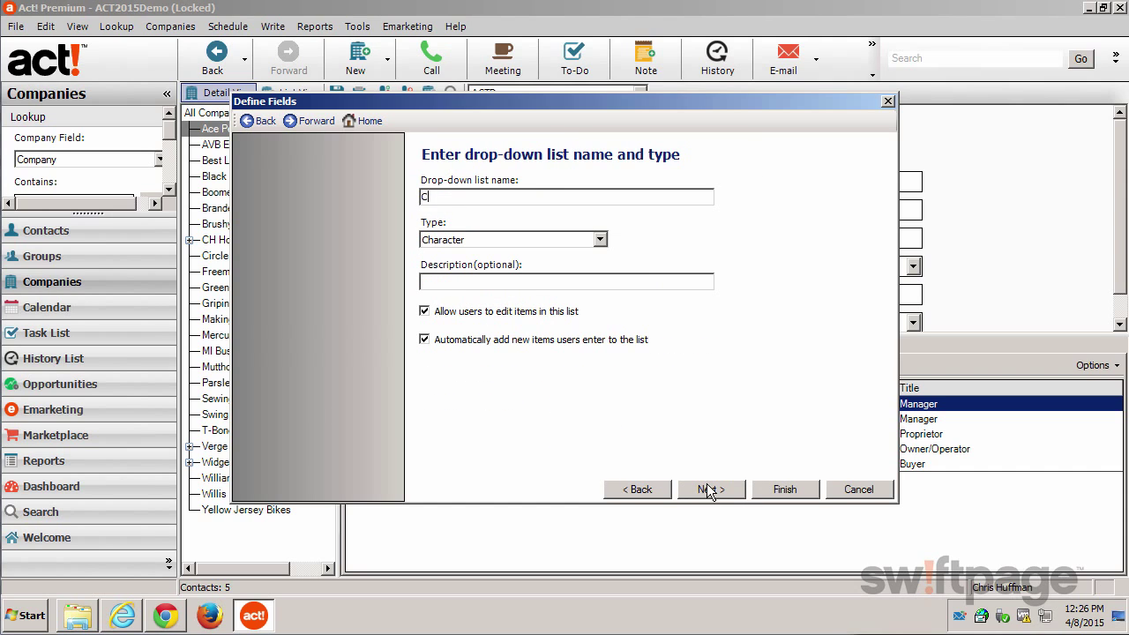
type("olor")
left_click(425, 312)
left_click(711, 490)
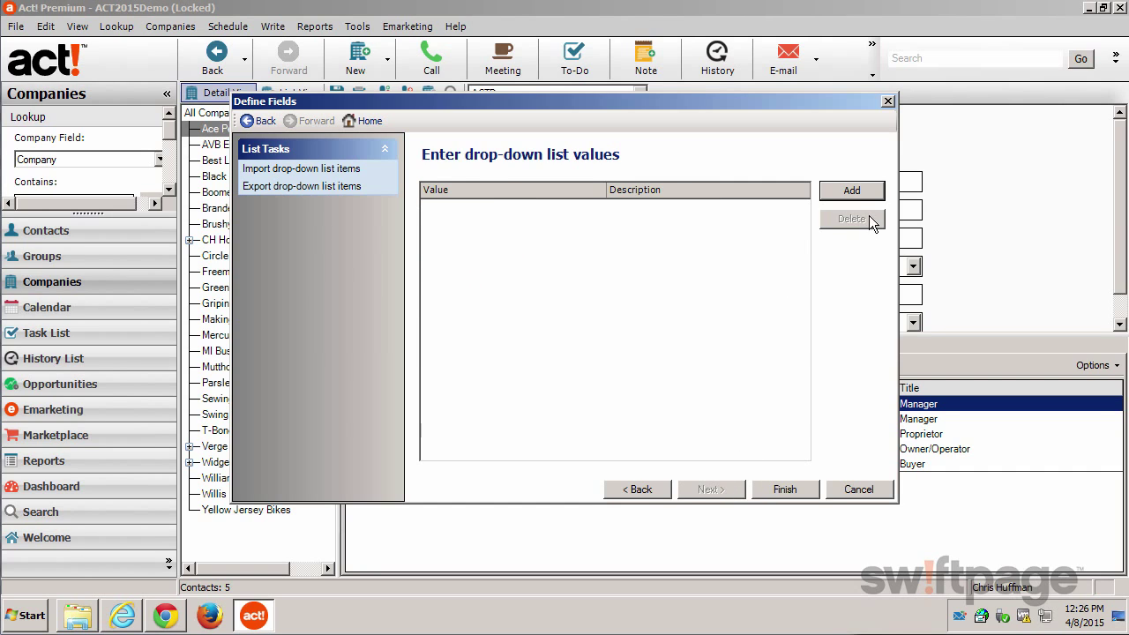
- Add the values Red, Orange and Yellow to the Color list, each with its own name as the description
left_click(868, 192)
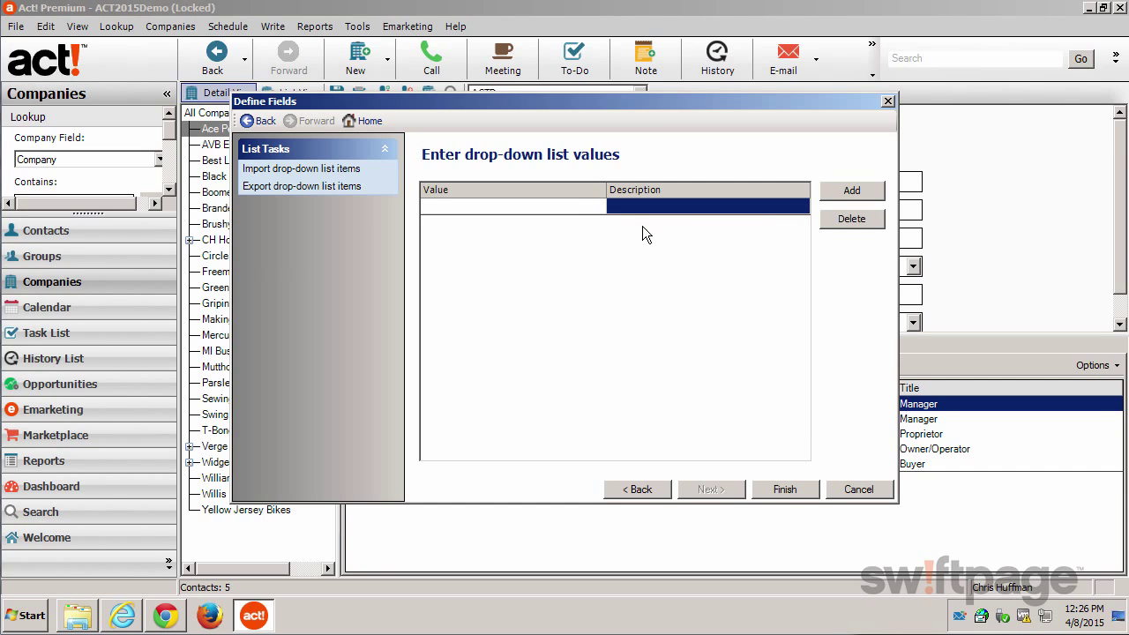
type("Red")
key("Tab")
type("Red")
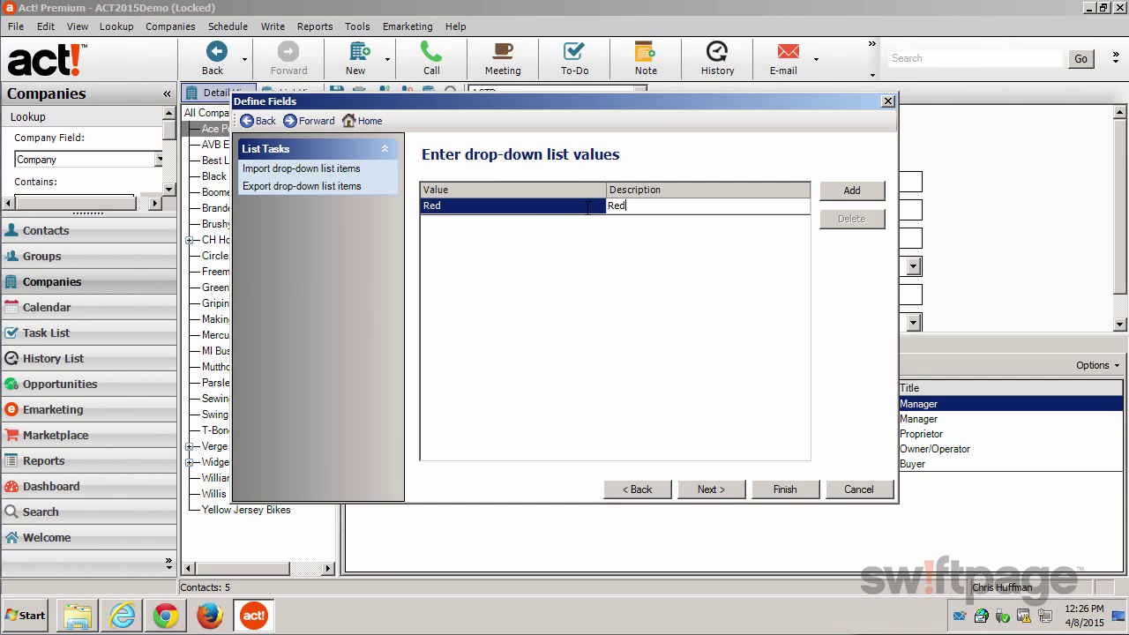
left_click(820, 190)
type("Orange")
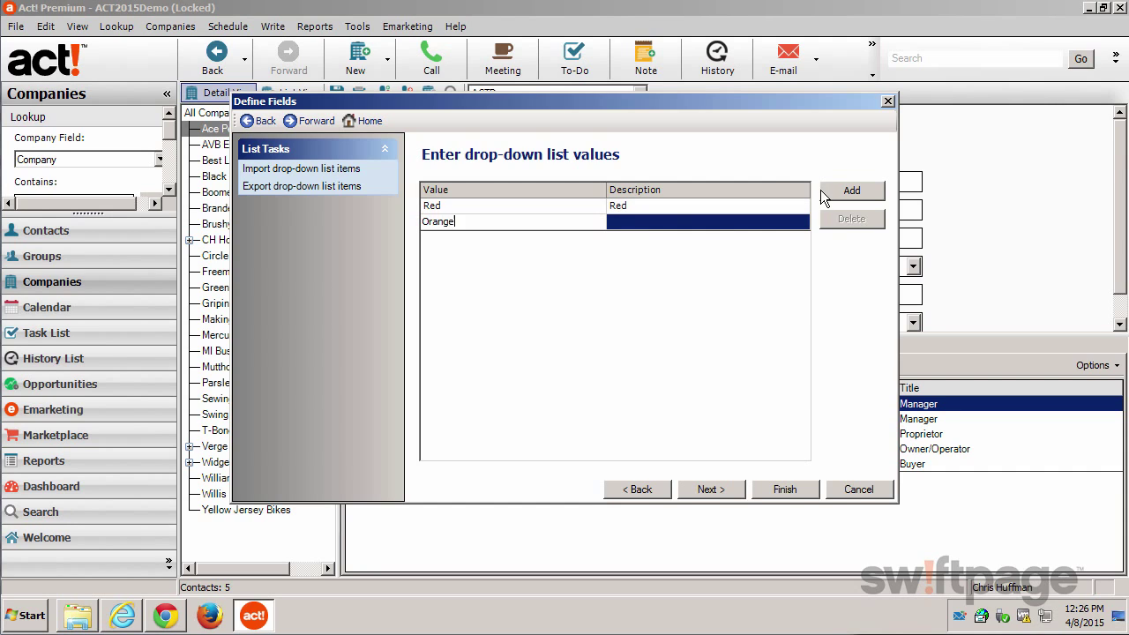
key("Tab")
type("Orange")
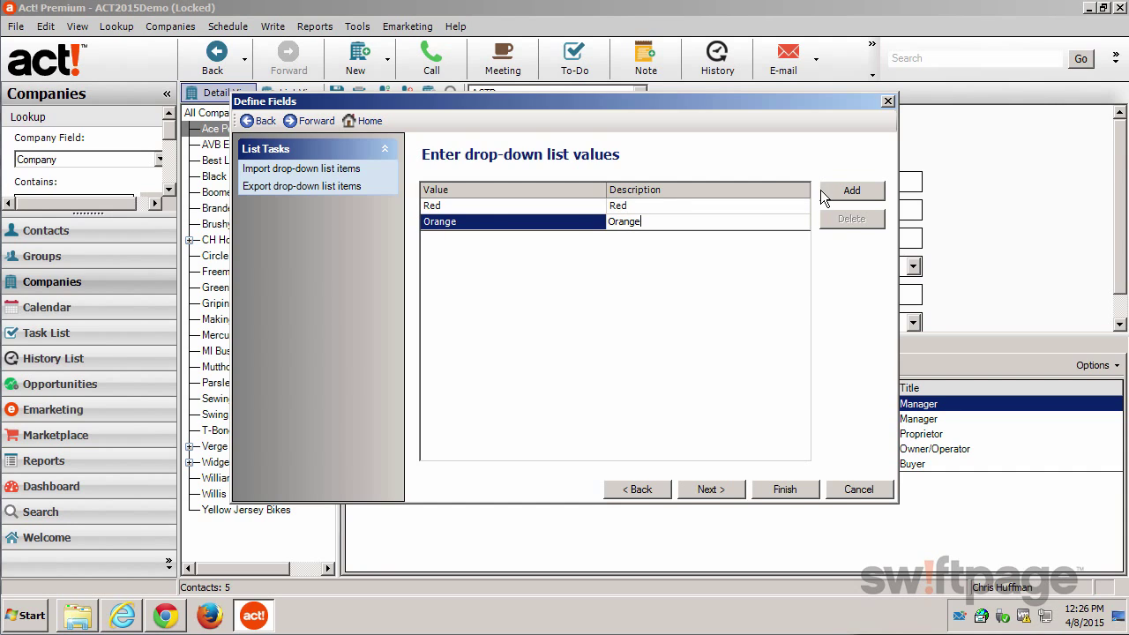
left_click(838, 198)
type("Yellow")
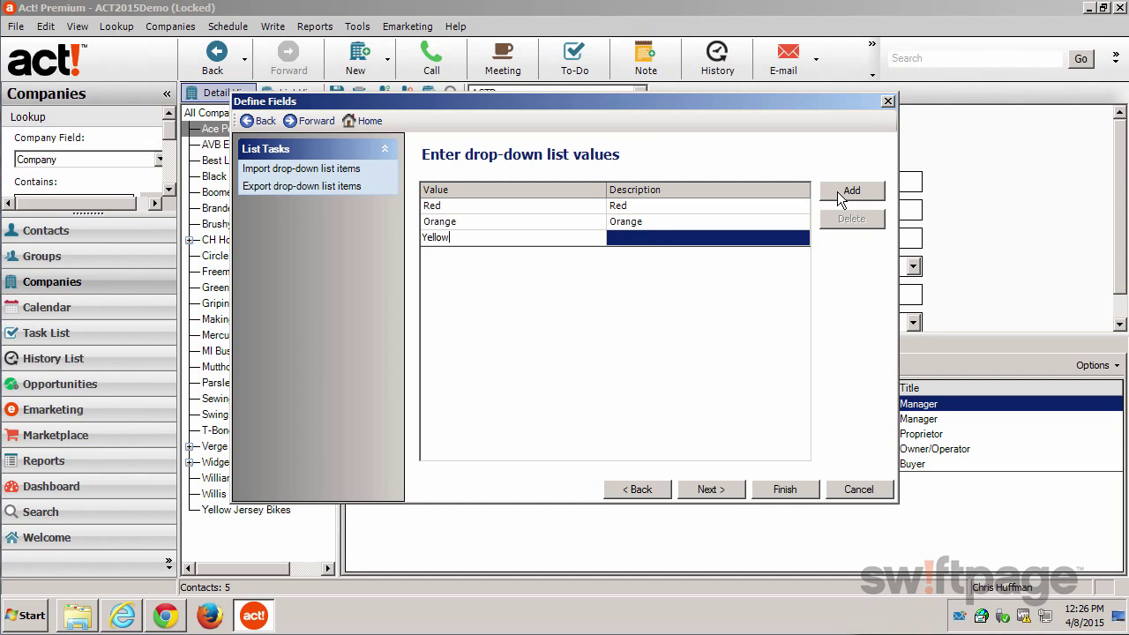
key("Tab")
type("Yellow")
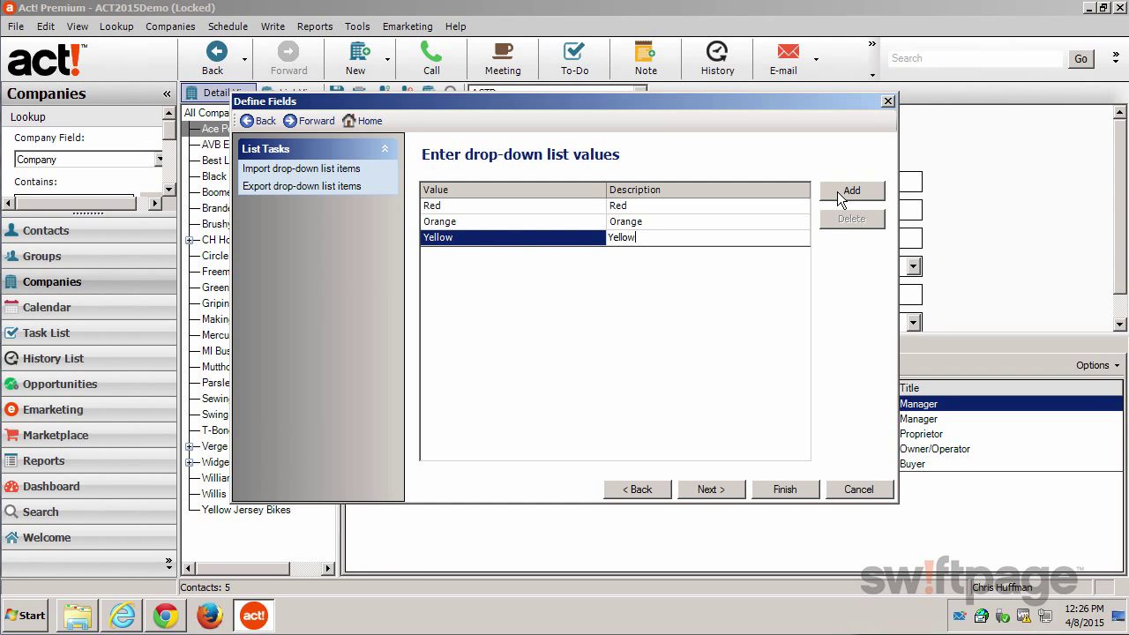
- Keep Limit to List and Enable Type-ahead for the Color field and proceed to its field triggers
left_click(730, 491)
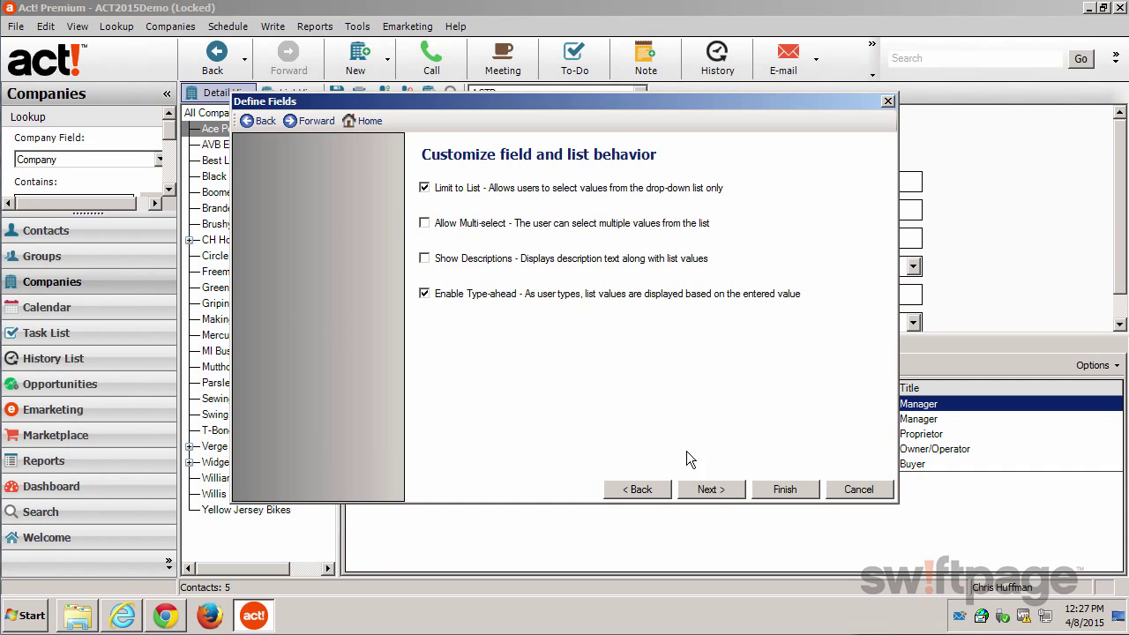
left_click(721, 491)
left_click(722, 490)
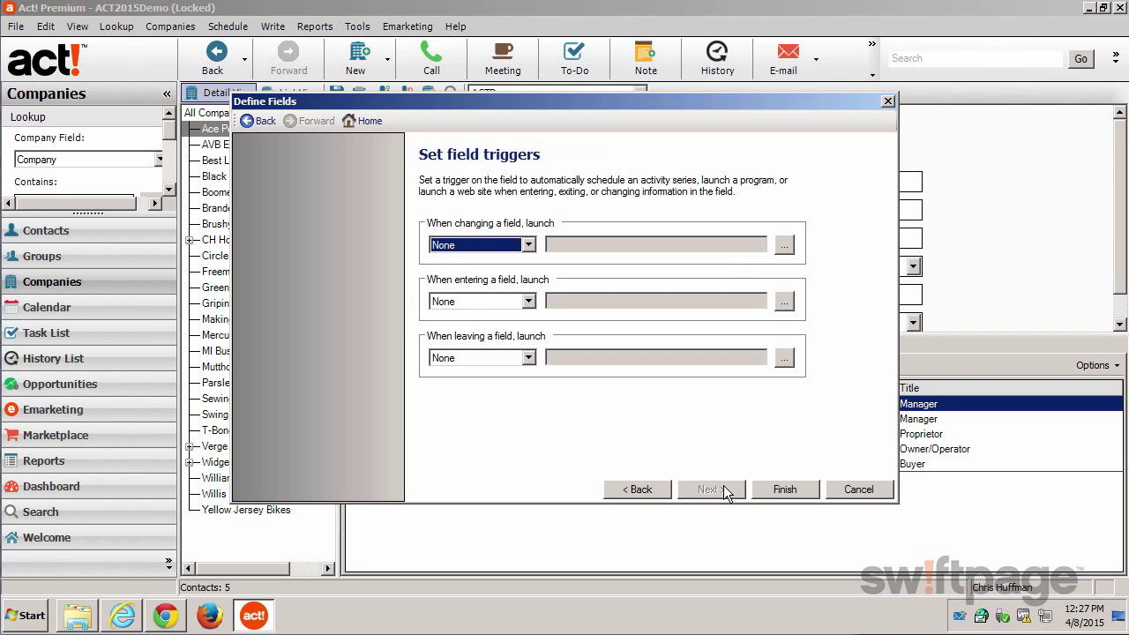
- Finish defining the Color field without any field triggers and open the current company layout for modification
left_click(784, 489)
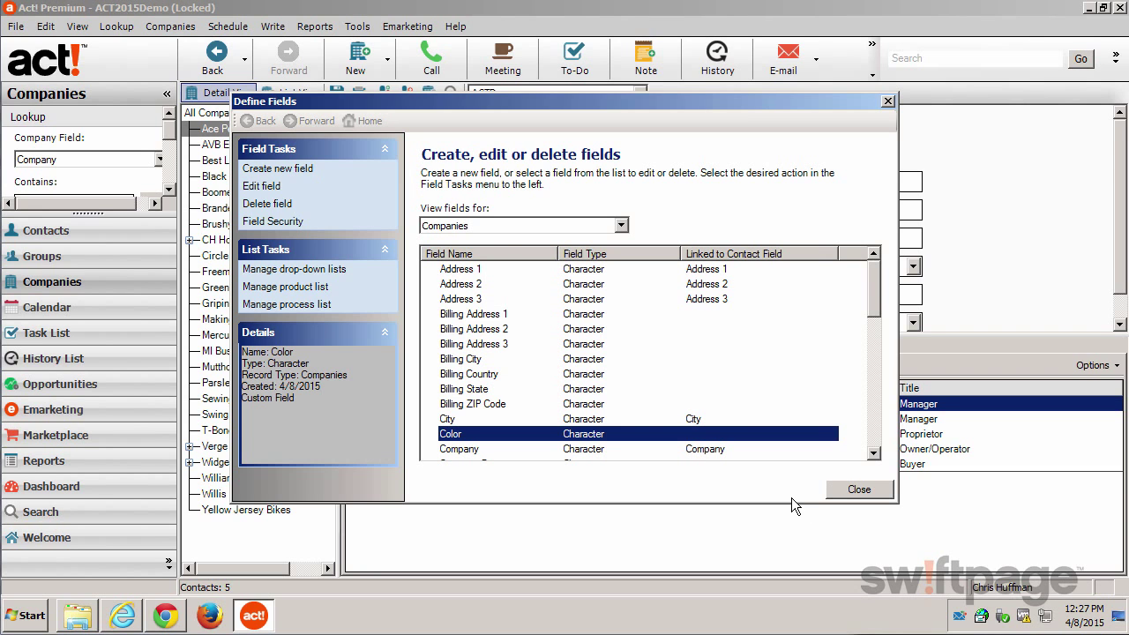
left_click(859, 489)
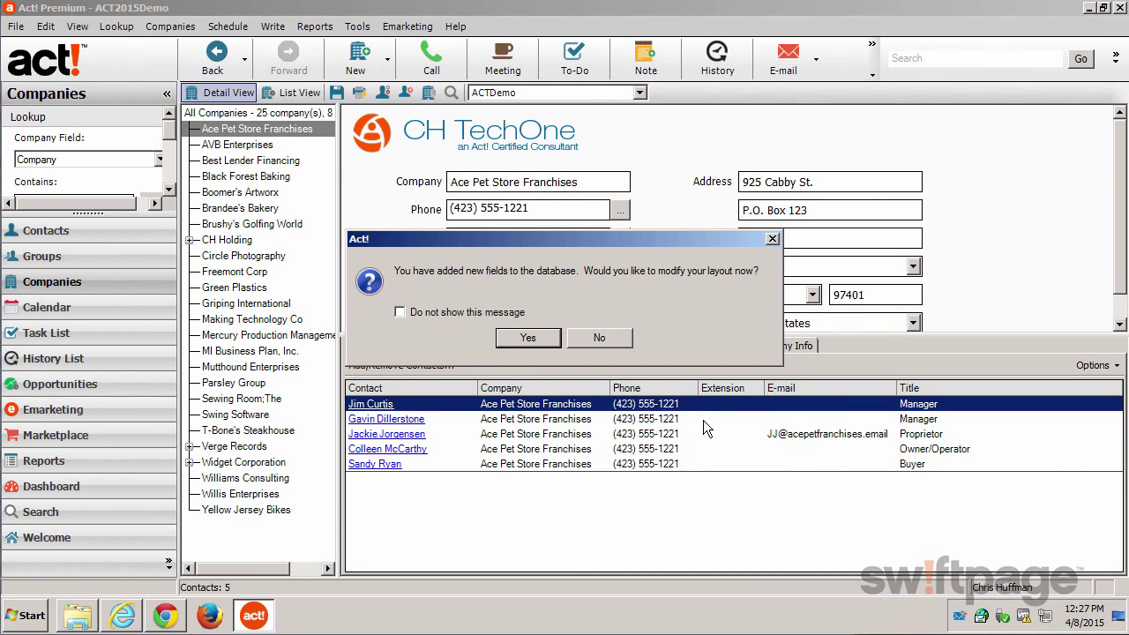
left_click(532, 335)
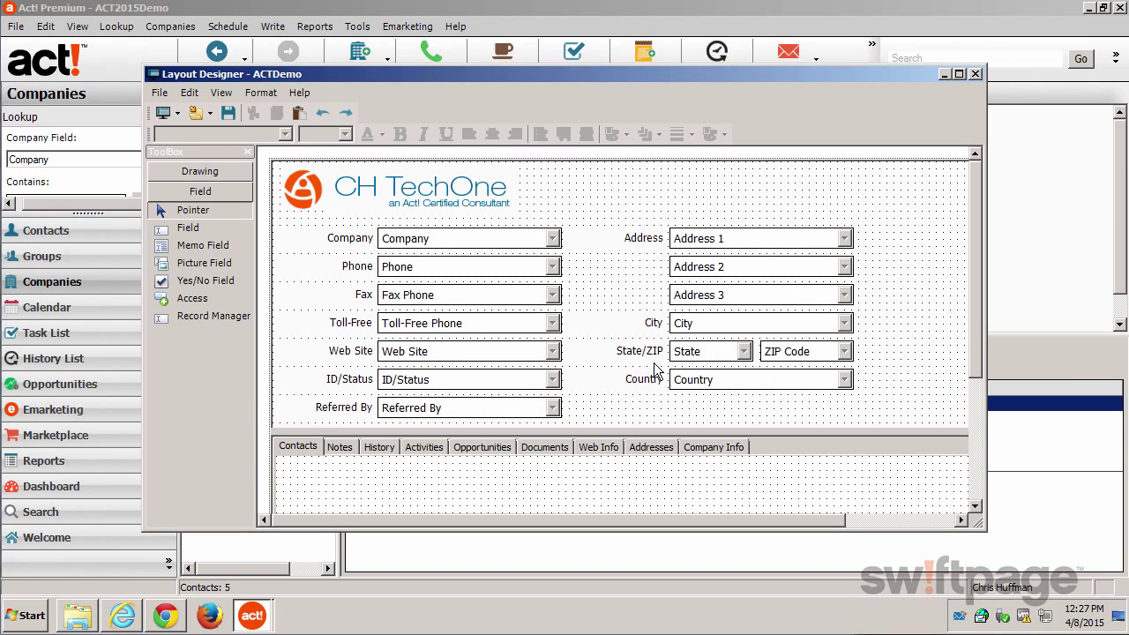
- Widen the Layout Designer and place the Color field with its label beside the Address 1 field
left_click_drag(986, 342, 1118, 344)
left_click_drag(209, 225, 905, 235)
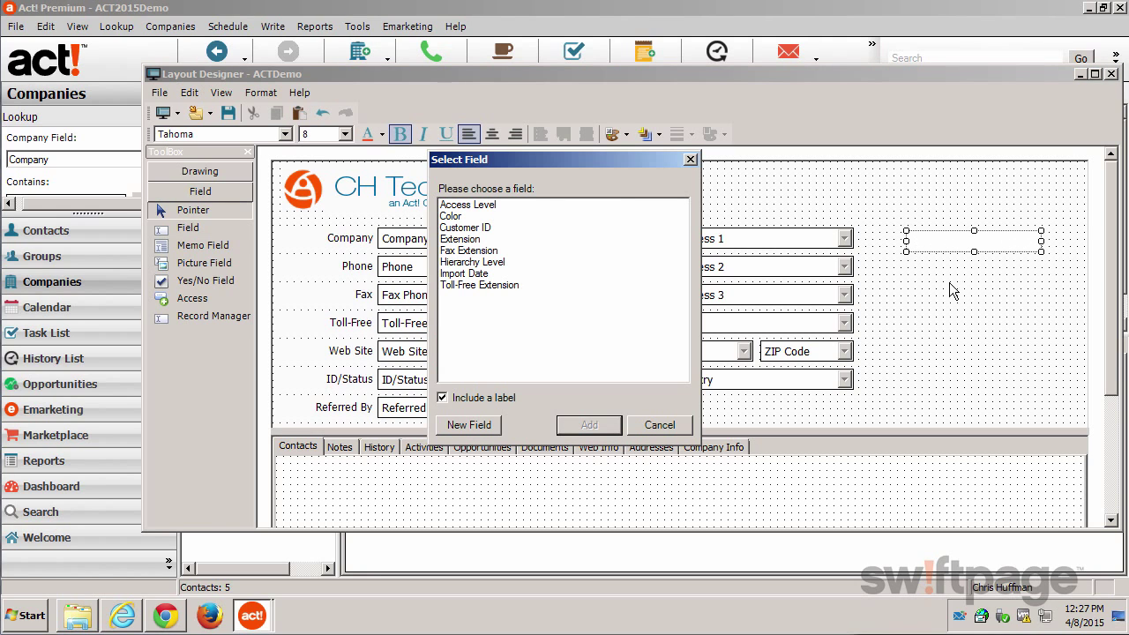
left_click(447, 217)
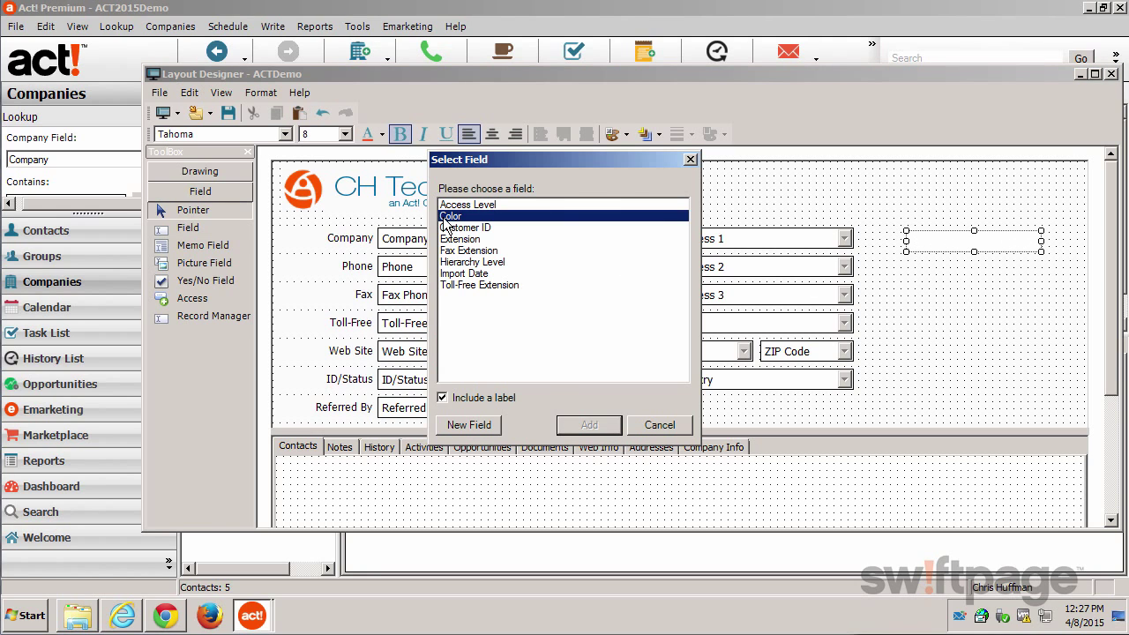
left_click(587, 425)
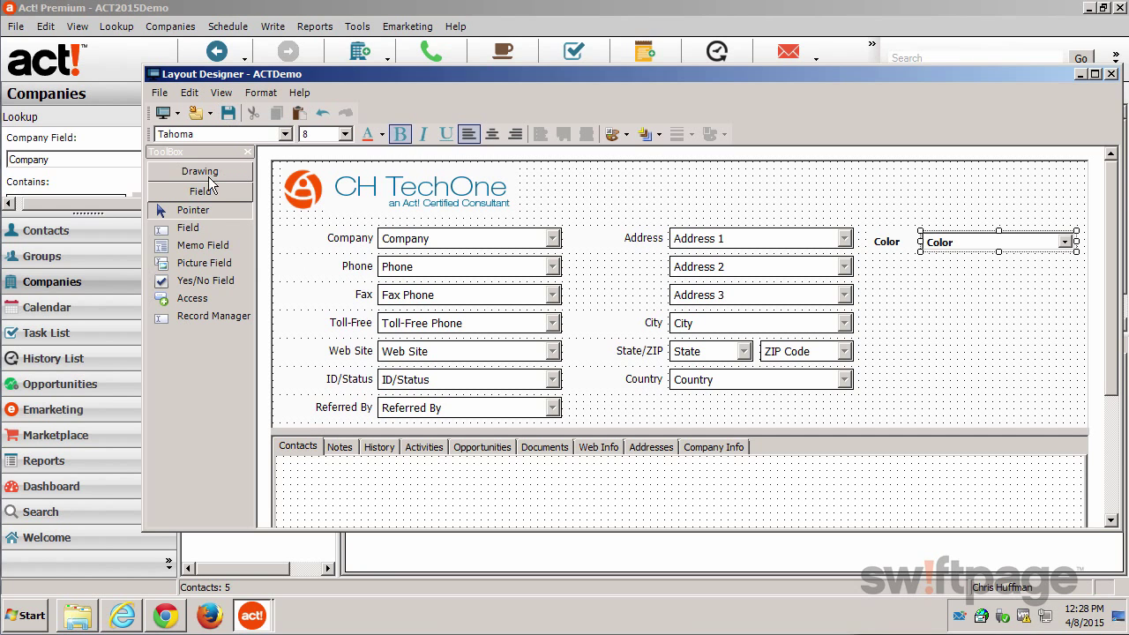
- Exit the Layout Designer and open the Color drop-down list on the Ace Pet Store Franchises record
left_click(160, 93)
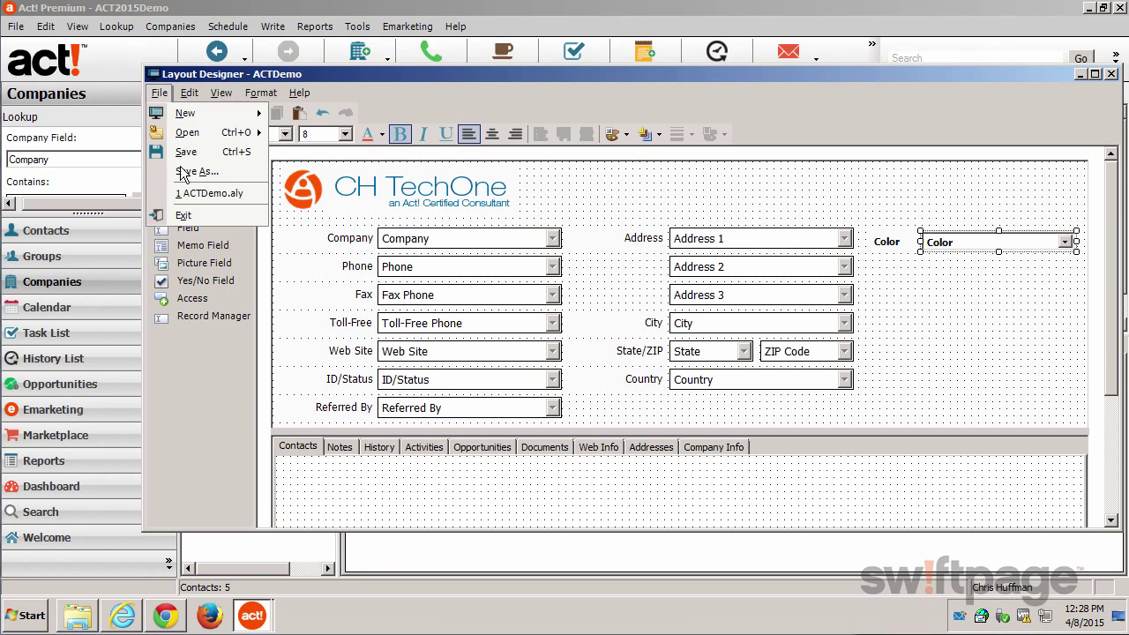
left_click(197, 217)
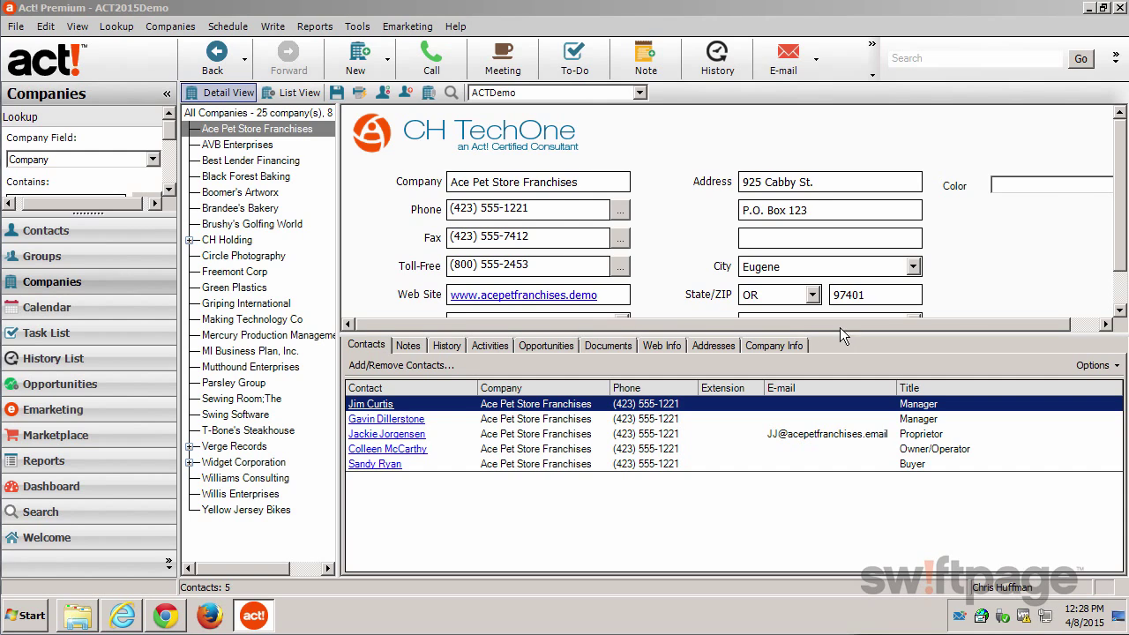
left_click_drag(839, 325, 955, 314)
left_click(1102, 187)
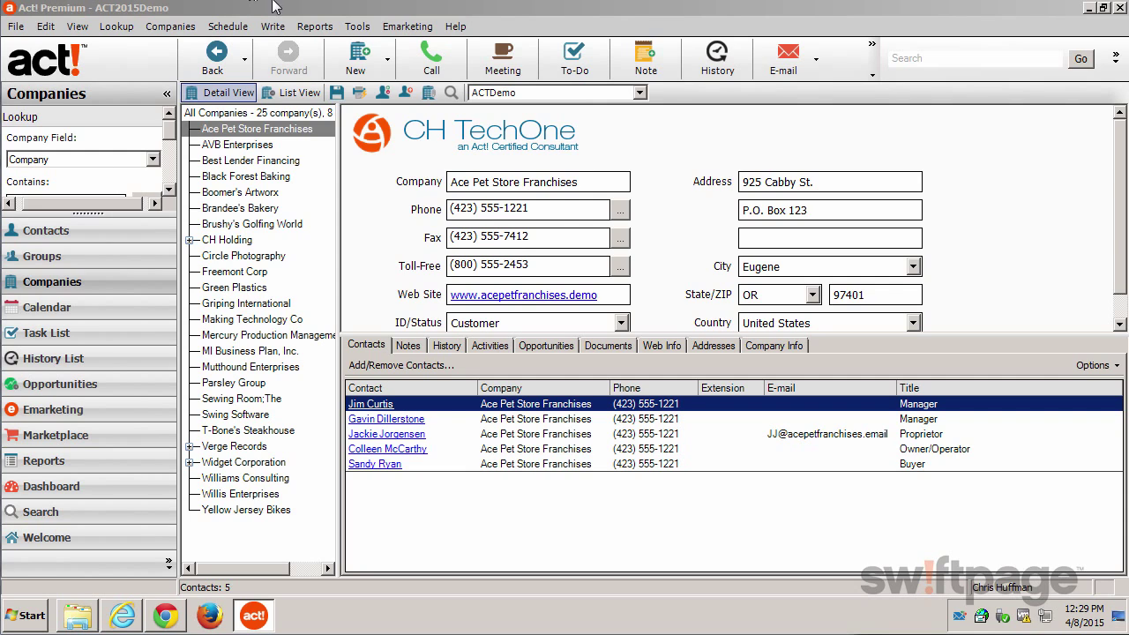
- Enable custom messaging in the preferences with title "Time Change This Sunday" and message "Don't forget to change your clocks this Sunday."
left_click(360, 27)
left_click(428, 503)
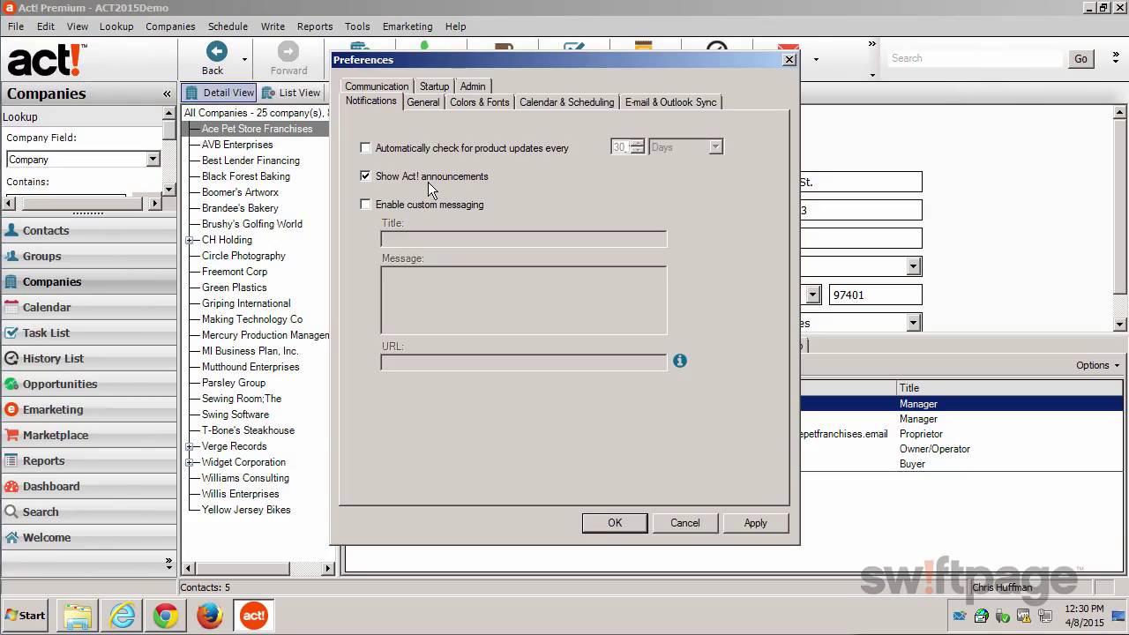
left_click(367, 206)
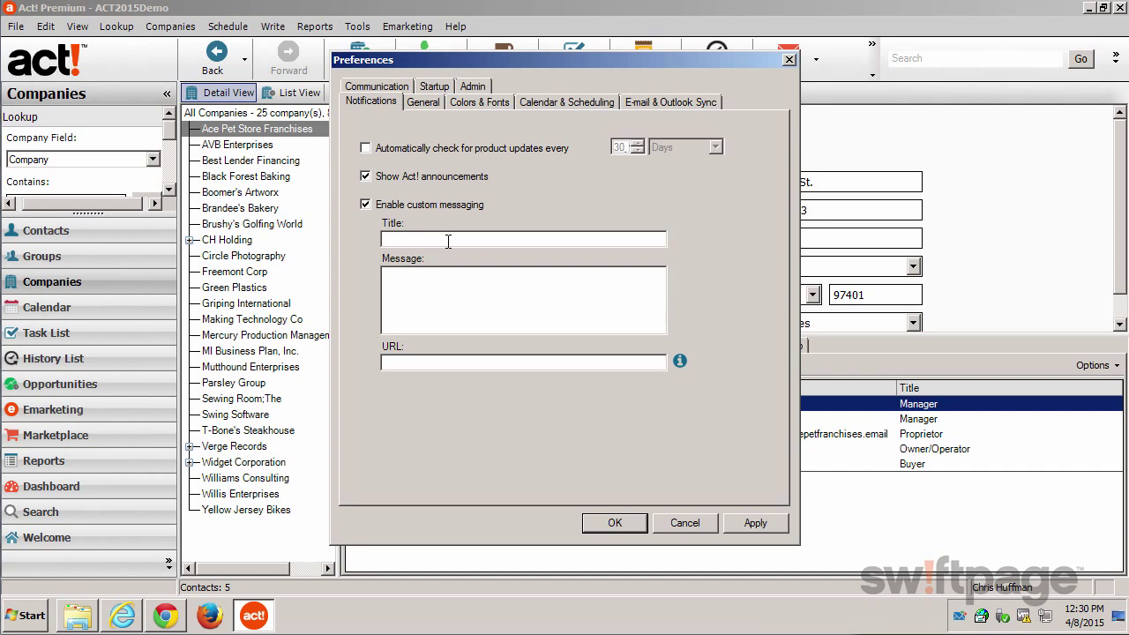
type("Time Change This Sunday")
key("Tab")
type("Don't forget to chang")
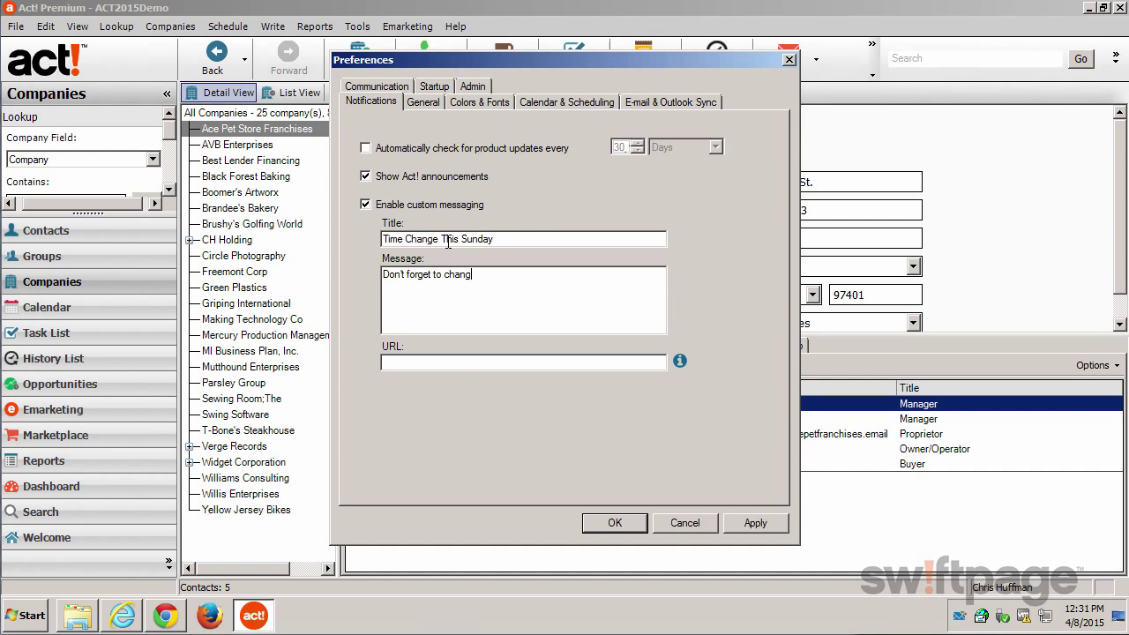
type("e your clocks this Sunday.")
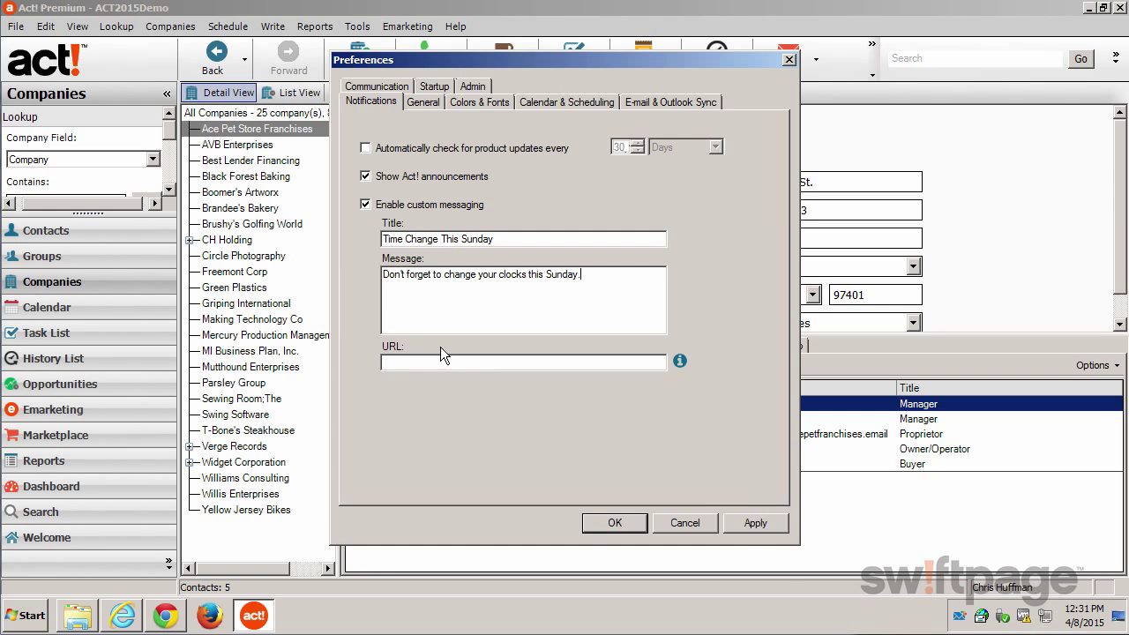
left_click(755, 521)
left_click(614, 524)
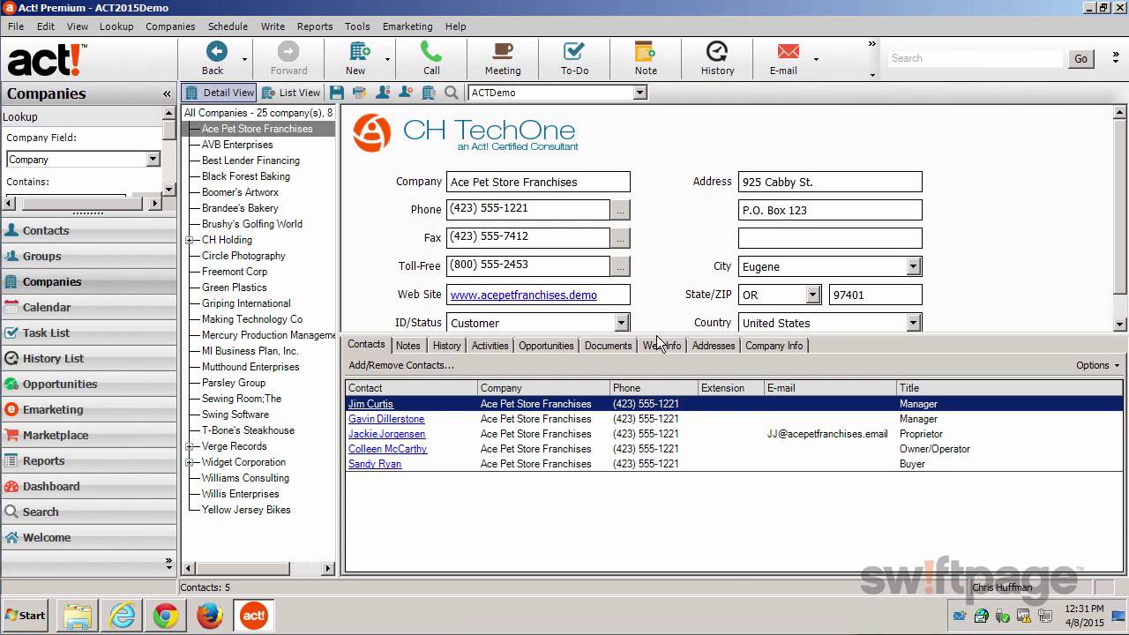
- Display the Act! notifications, dismissing the product update and the custom message after viewing them
left_click(456, 28)
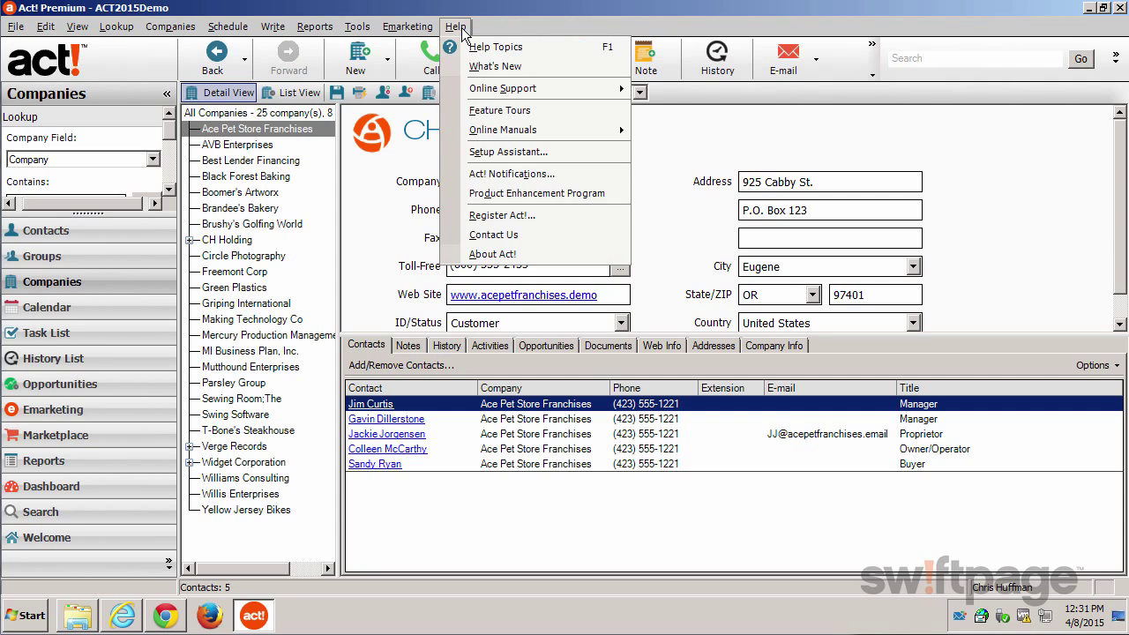
left_click(509, 175)
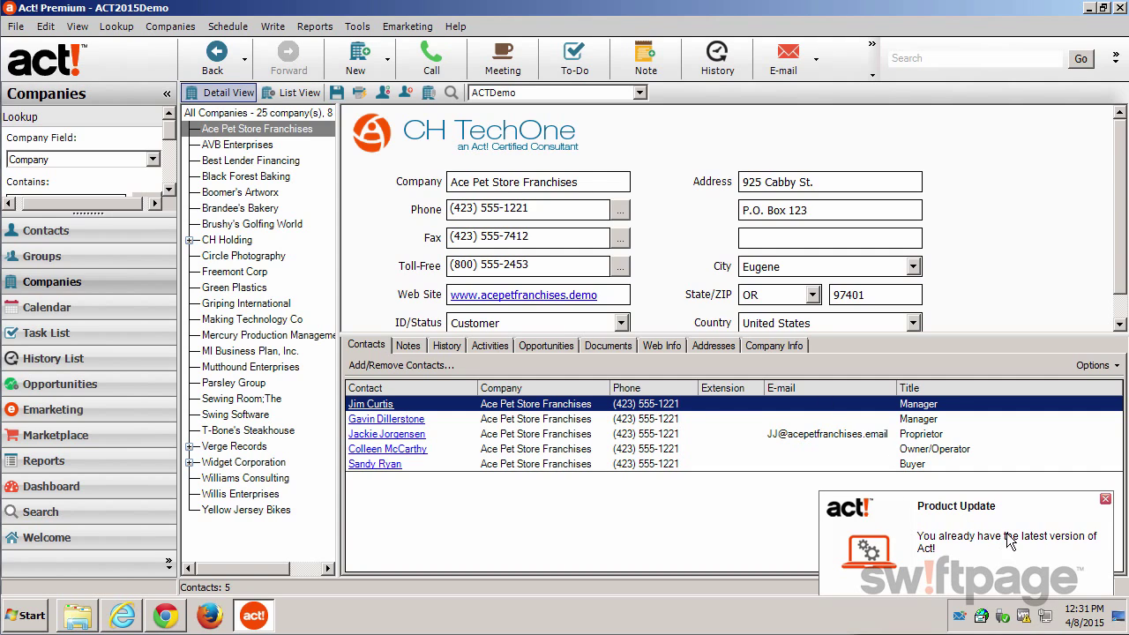
left_click(1105, 500)
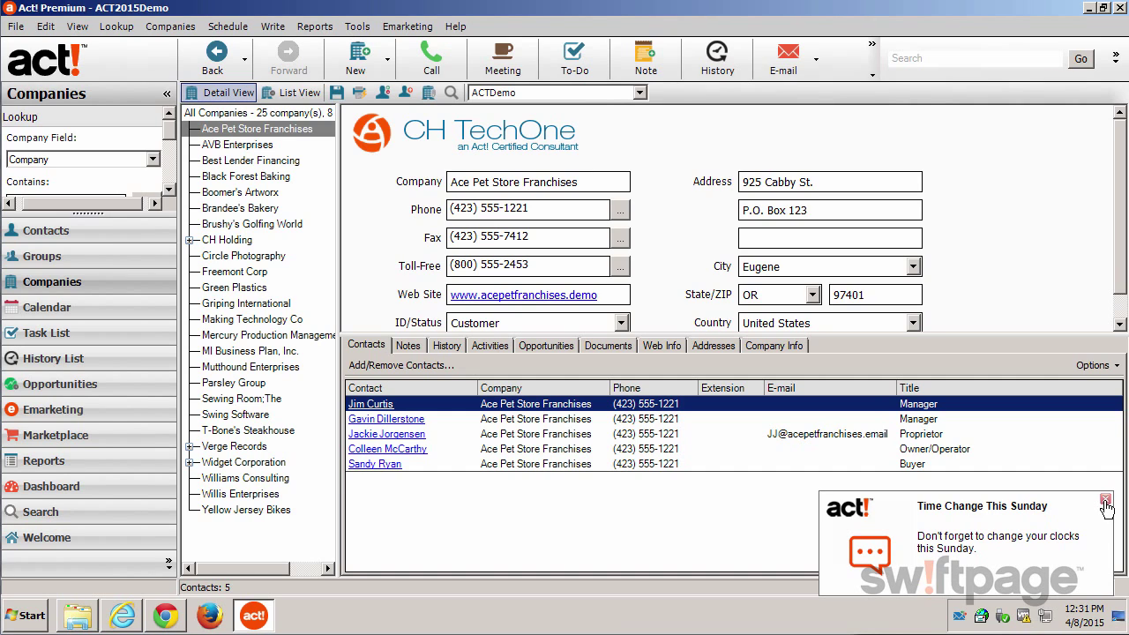
left_click(1105, 501)
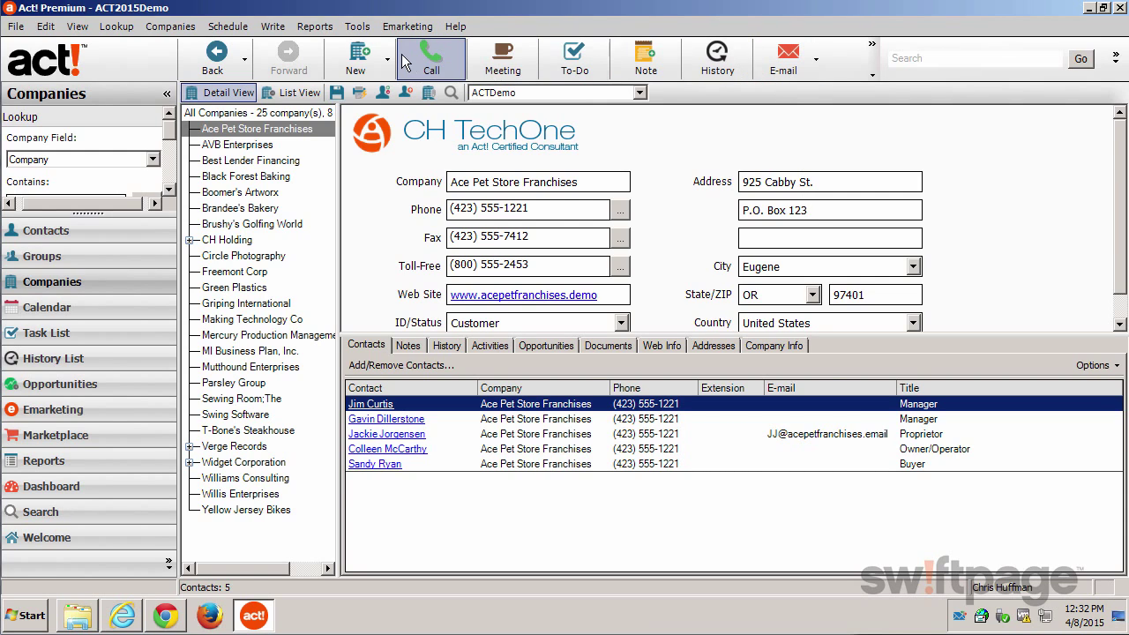
- Remove the Note, History and E-mail buttons from the global toolbar
left_click(1114, 59)
left_click(1094, 78)
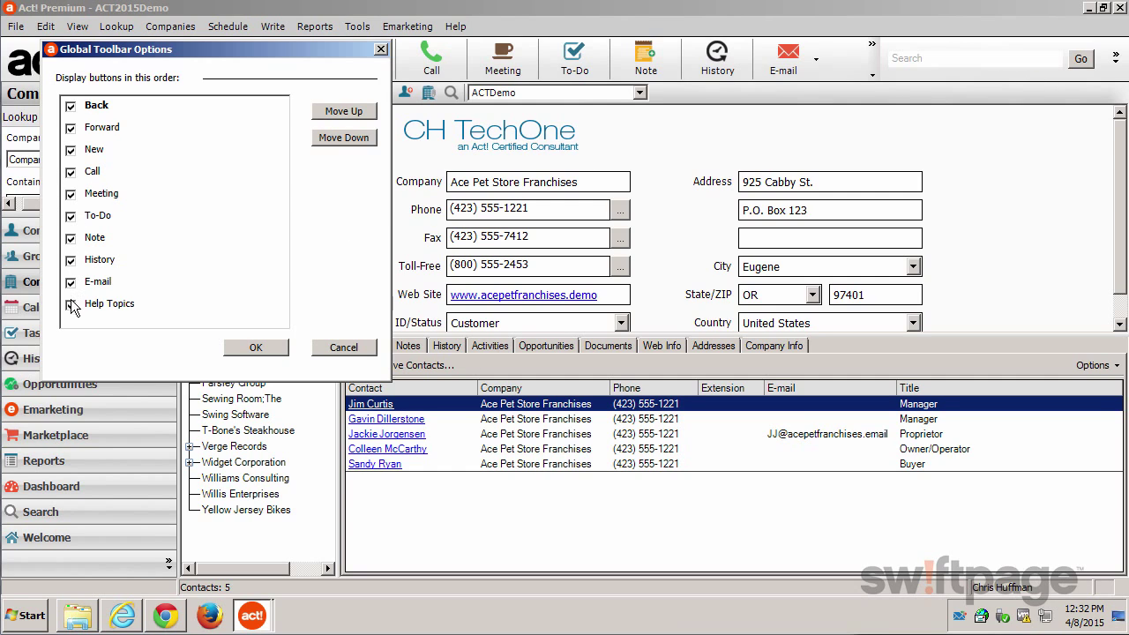
left_click(70, 238)
left_click(71, 260)
left_click(71, 282)
left_click(256, 349)
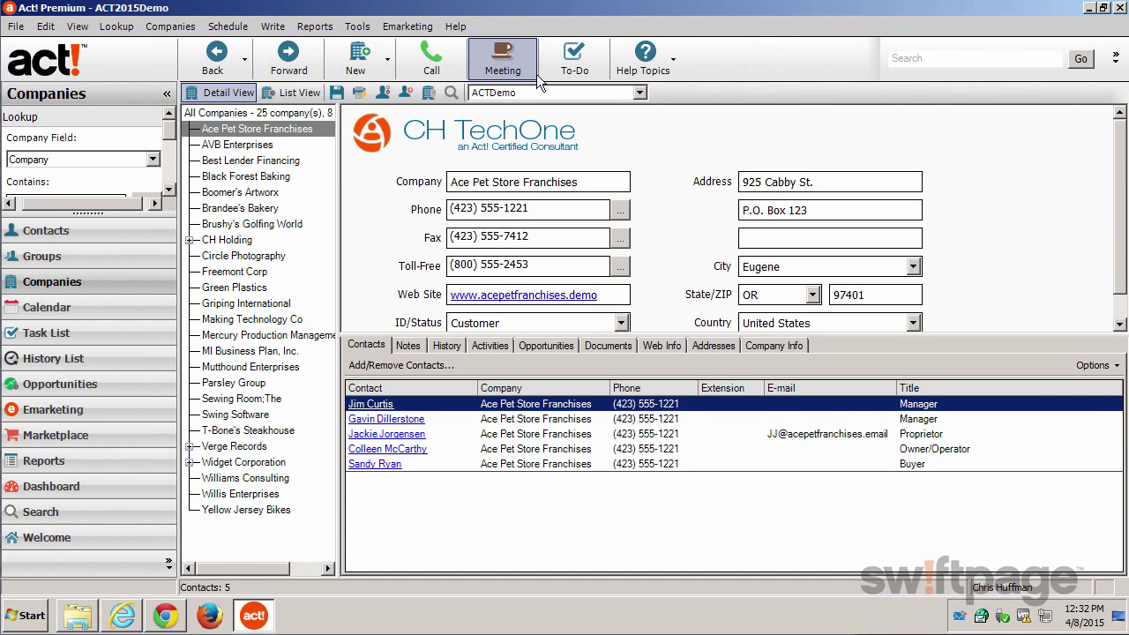
- Show the Note, History and E-mail buttons on the global toolbar and place History before Note
left_click(1114, 59)
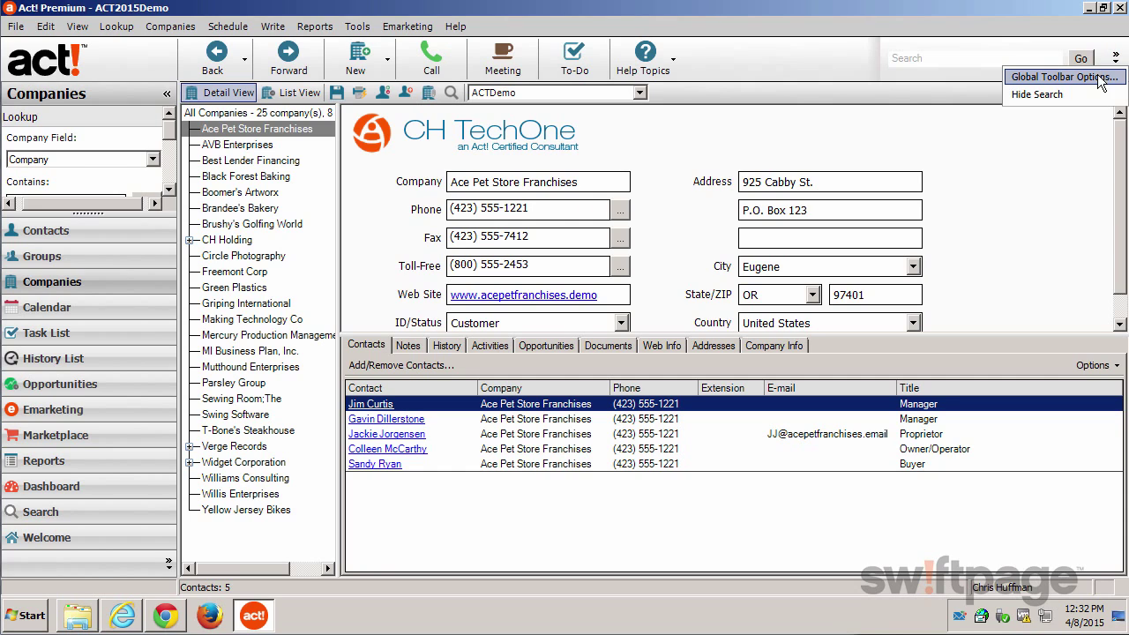
left_click(1102, 78)
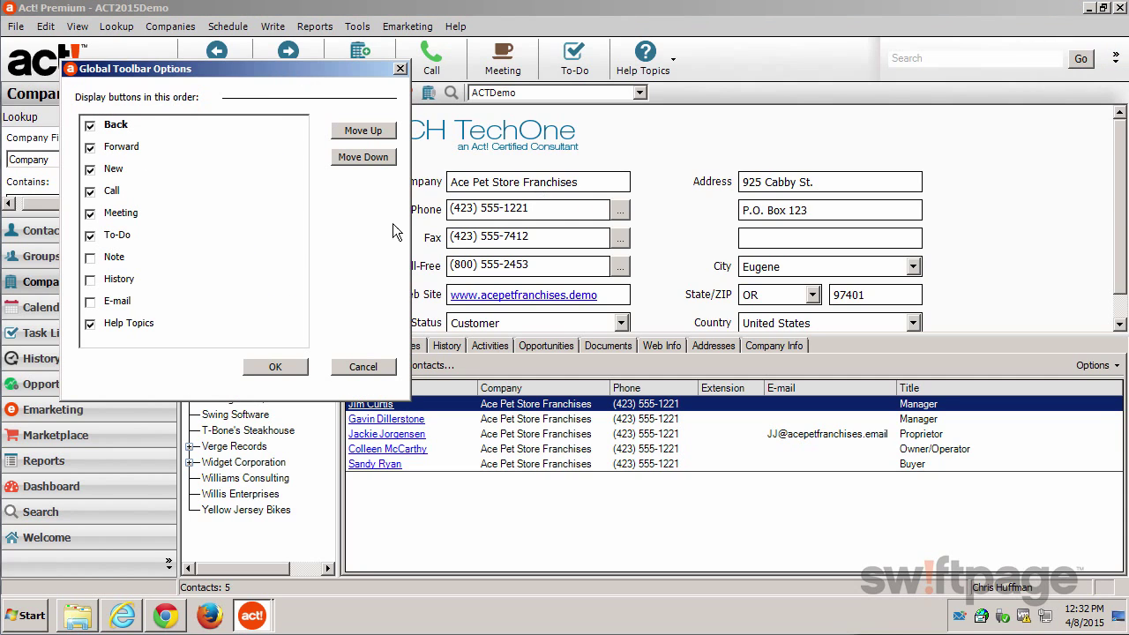
left_click(91, 280)
left_click(133, 280)
left_click(371, 132)
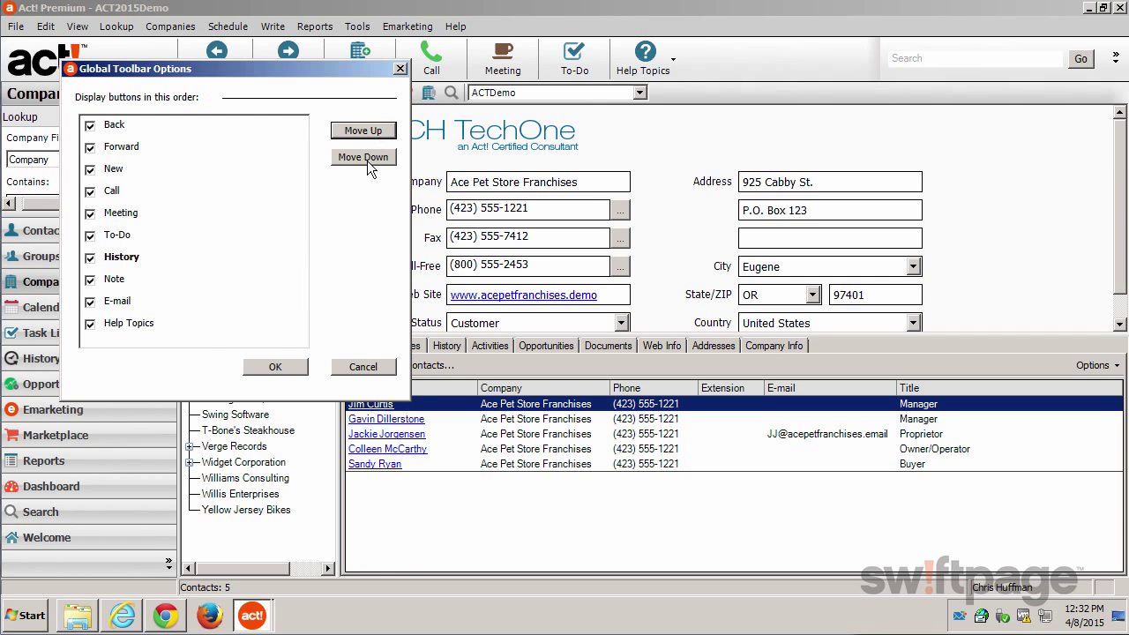
left_click(292, 370)
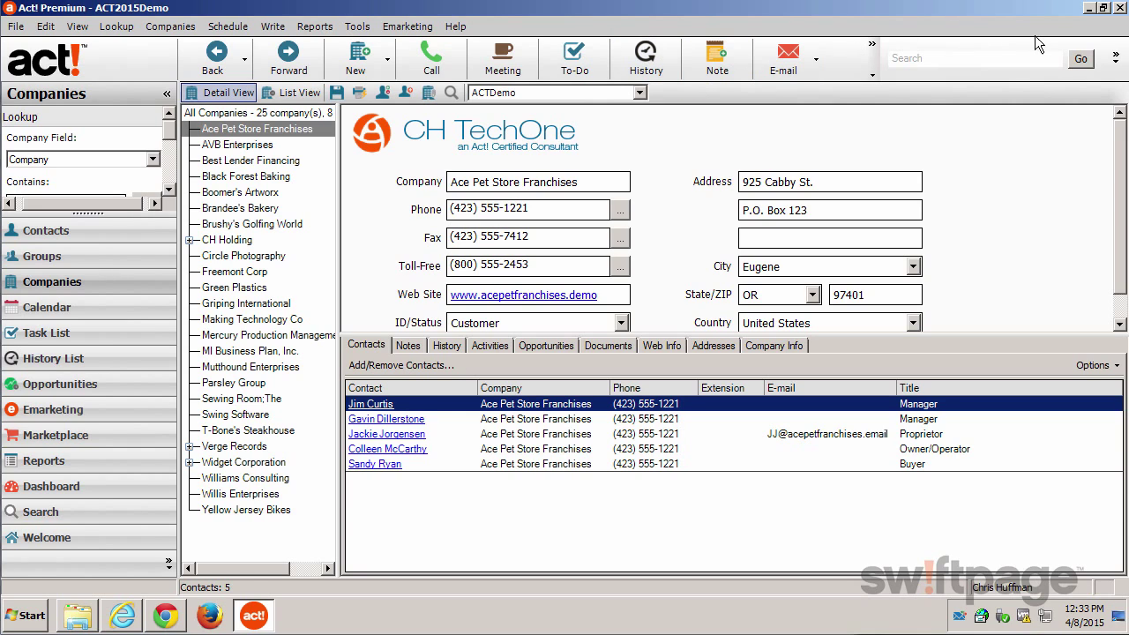
- Hide the search box on the global toolbar
left_click(1115, 59)
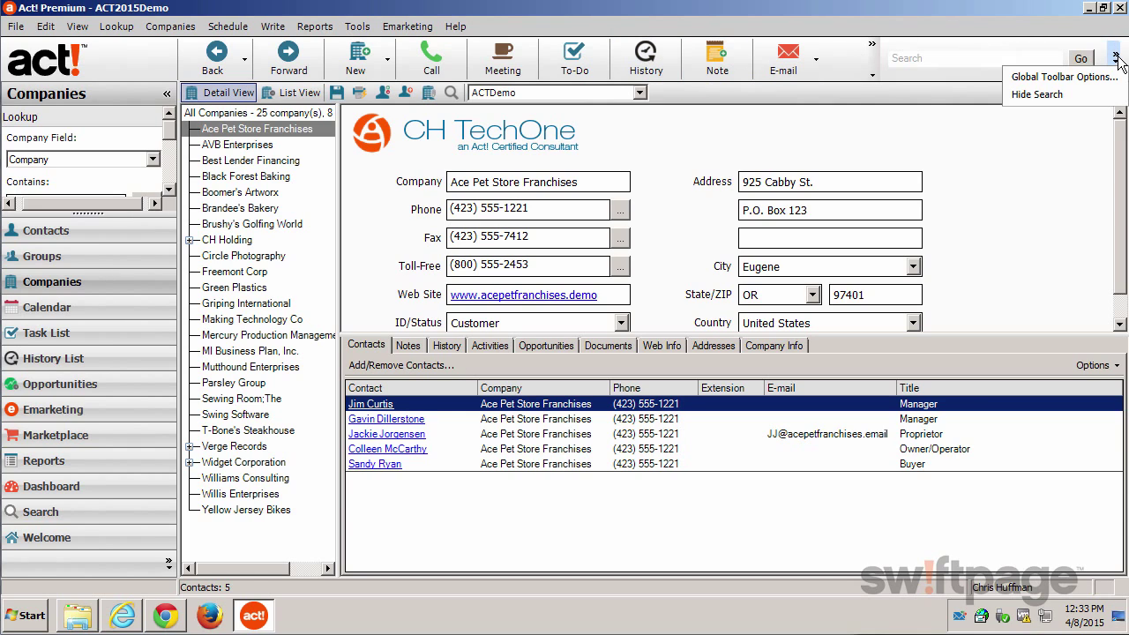
left_click(1066, 95)
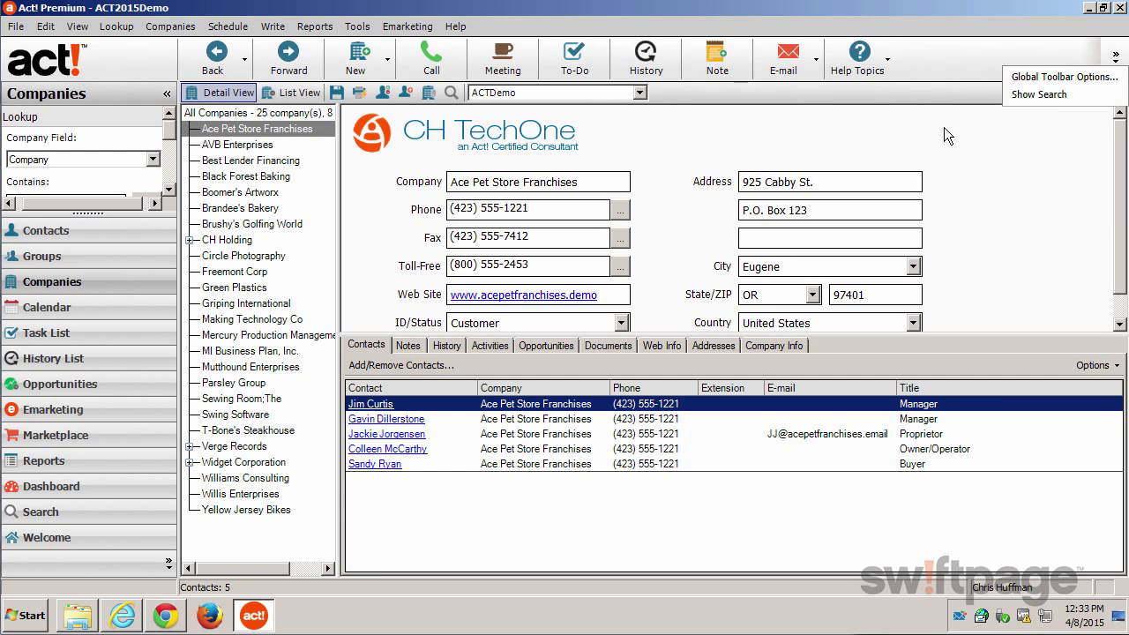
left_click(938, 70)
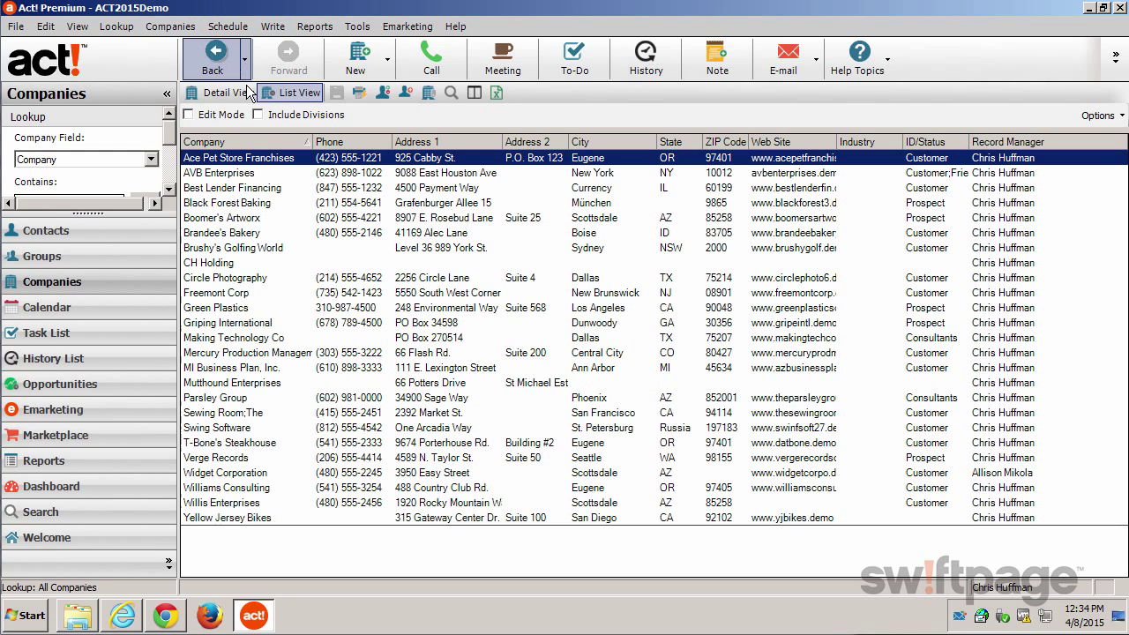
- Open the Ace Pet Store Franchises company record from the company list
double_click(261, 157)
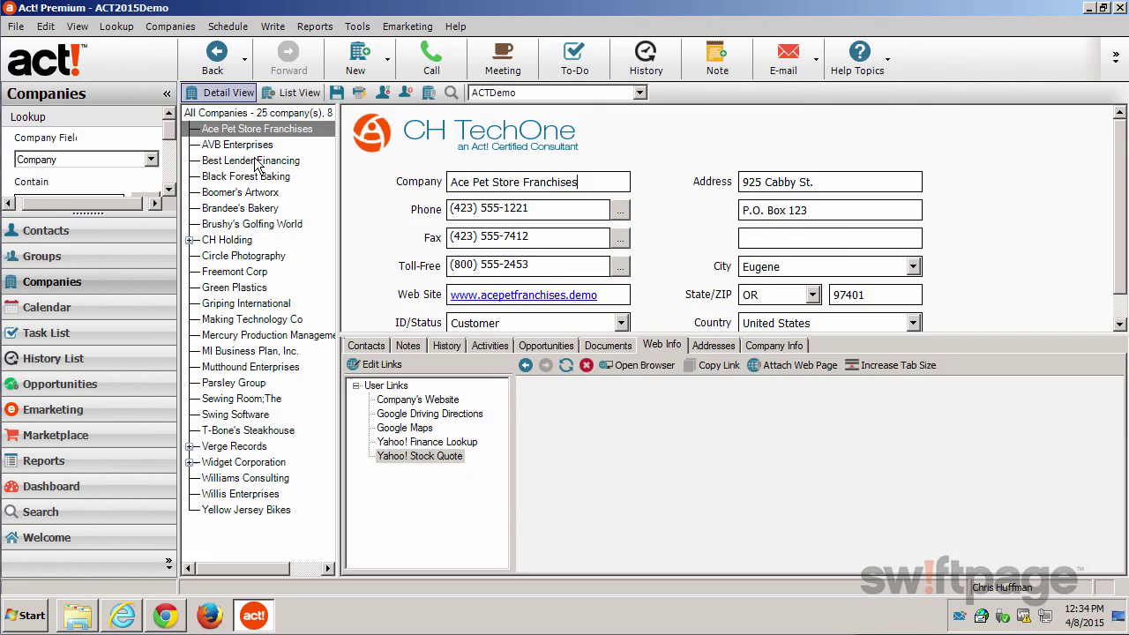